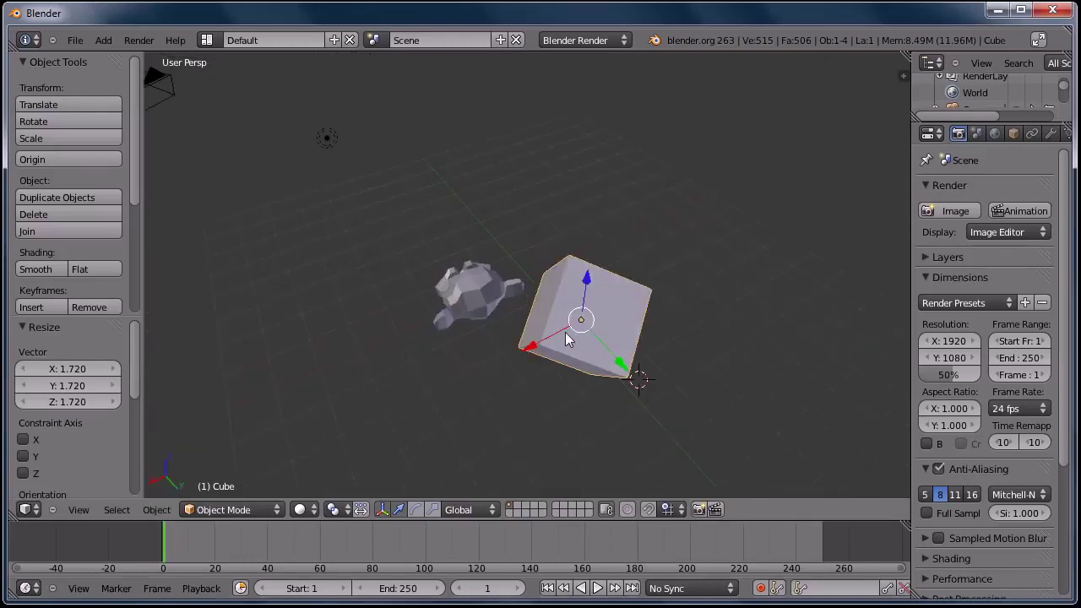
- Rotate the selected cube by about 211° in the view
scroll(506, 336, "up", 3)
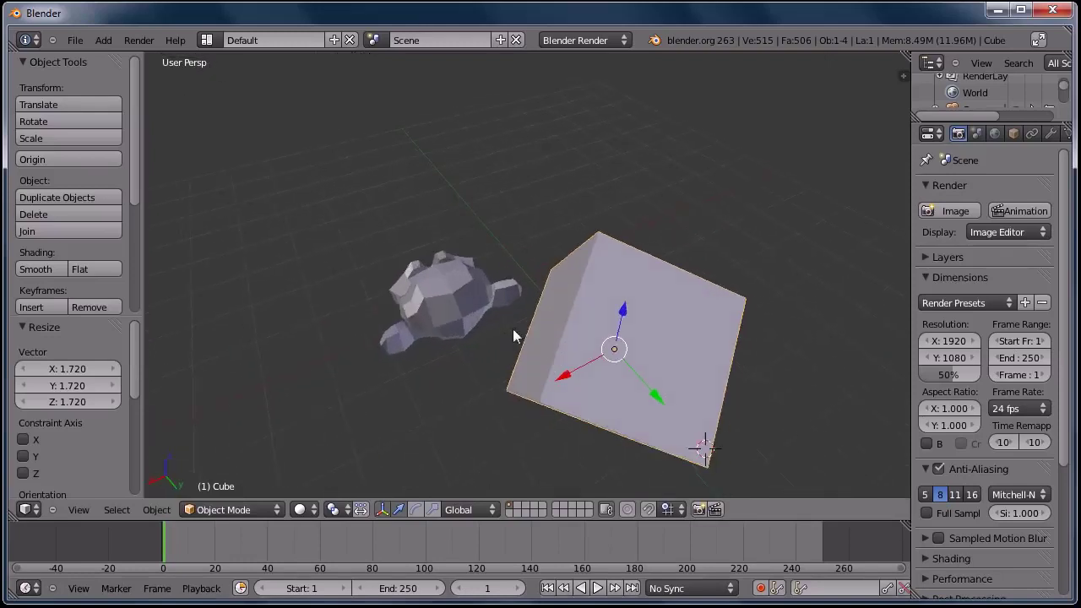
middle_click_drag(512, 335, 469, 277)
key("r")
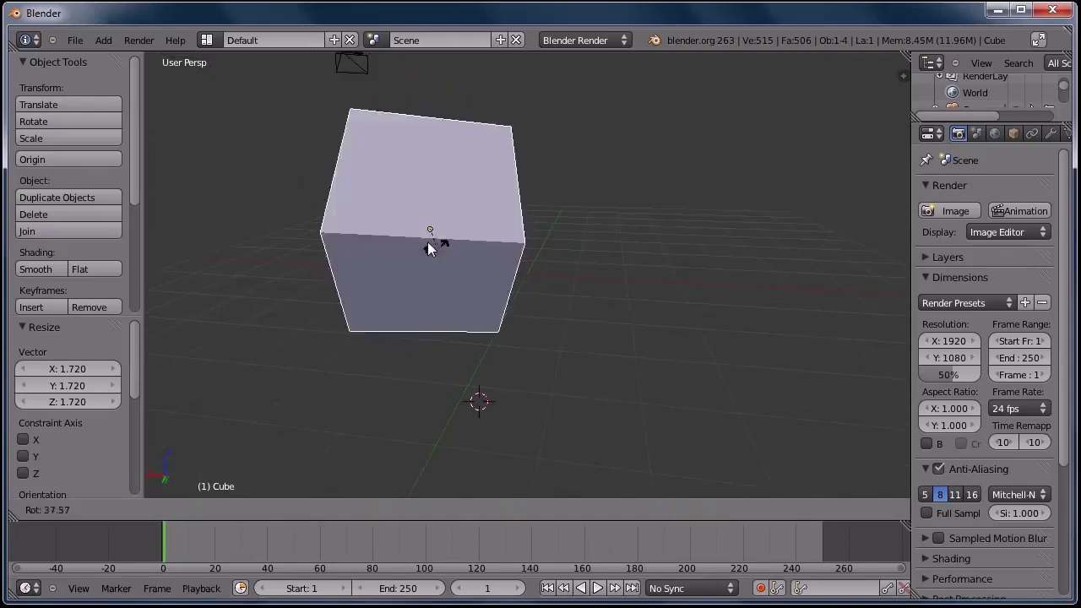
left_click(412, 207)
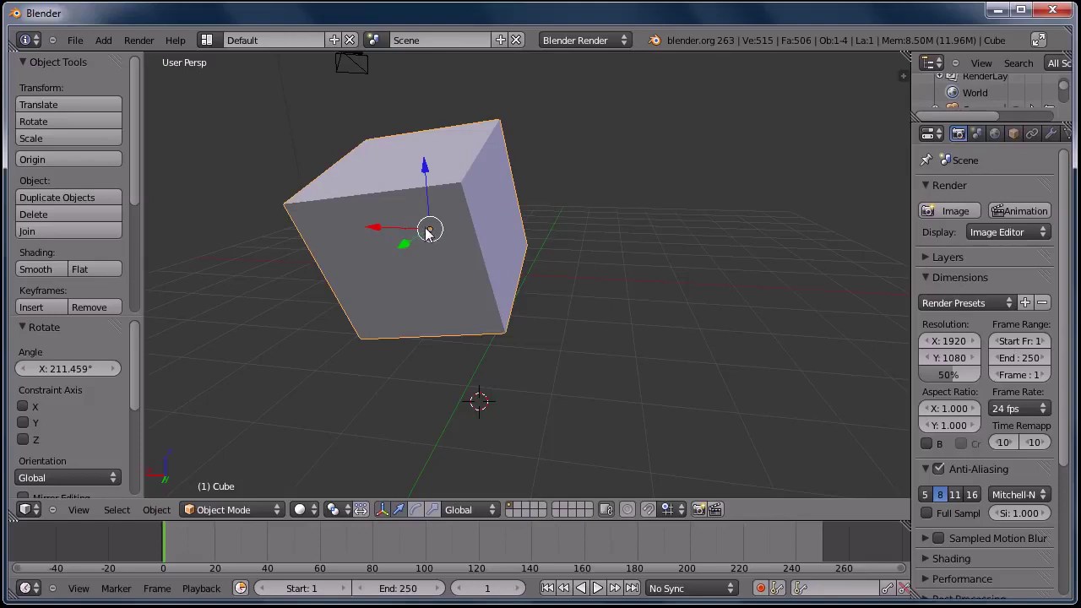
- Scale the cube uniformly by about -7.84 so that it encloses the monkey head
key("s")
left_click(418, 240)
middle_click_drag(418, 240, 609, 270)
scroll(493, 288, "down", 5)
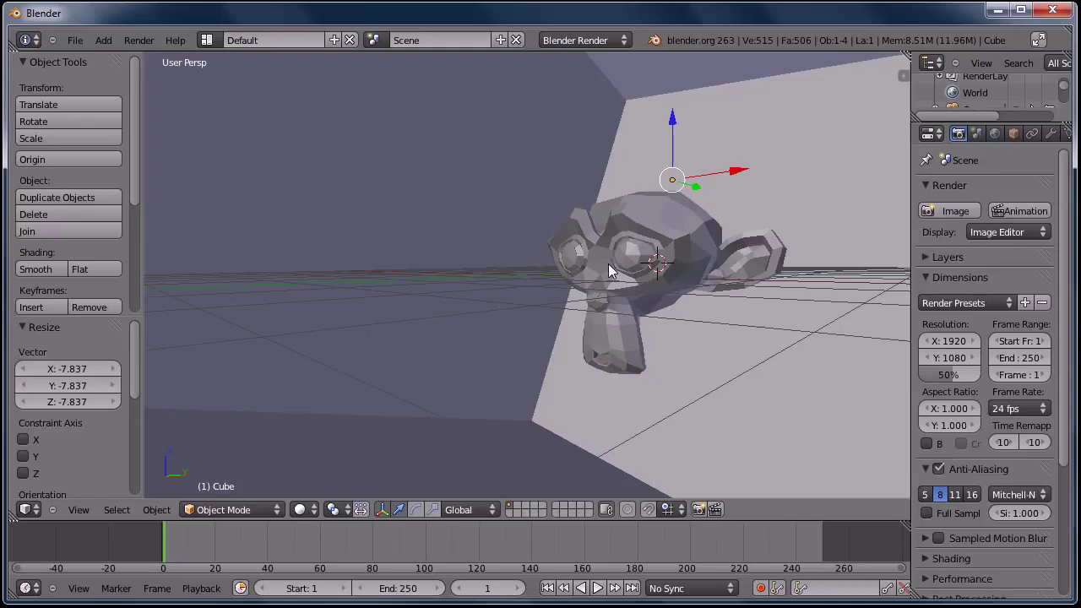
middle_click_drag(610, 271, 403, 439)
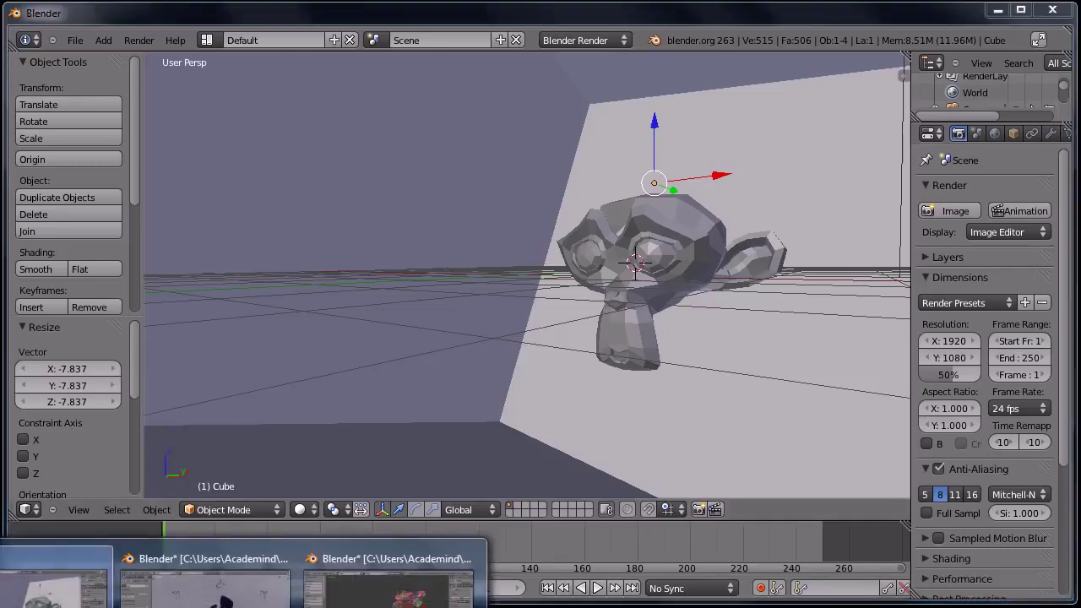
- Switch to the Blender window with chair.blend and examine the office chair scene alongside its rendered chair image
left_click(386, 580)
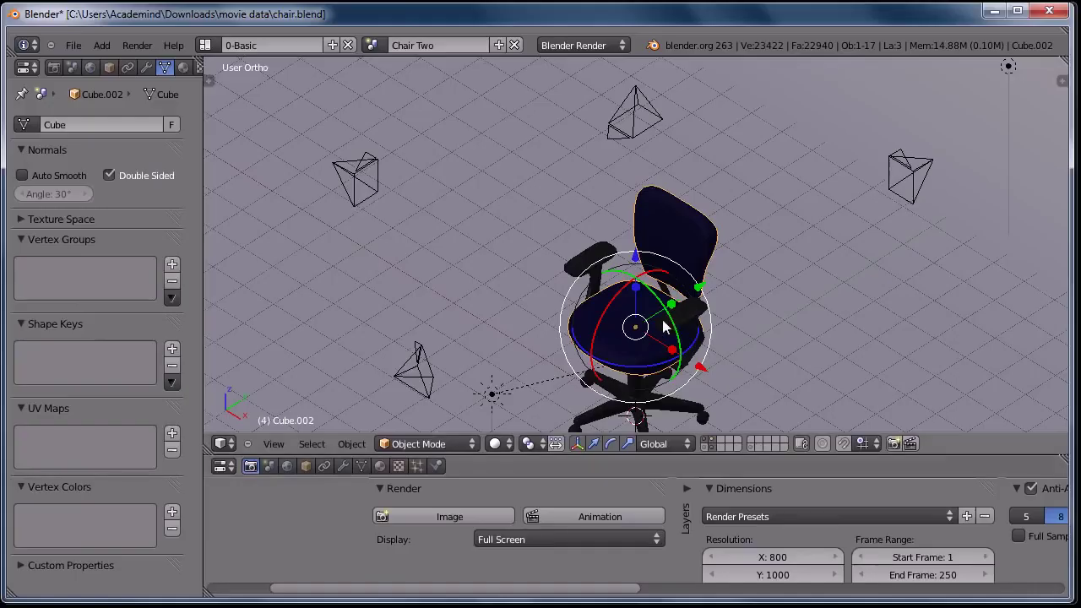
middle_click_drag(668, 325, 561, 346)
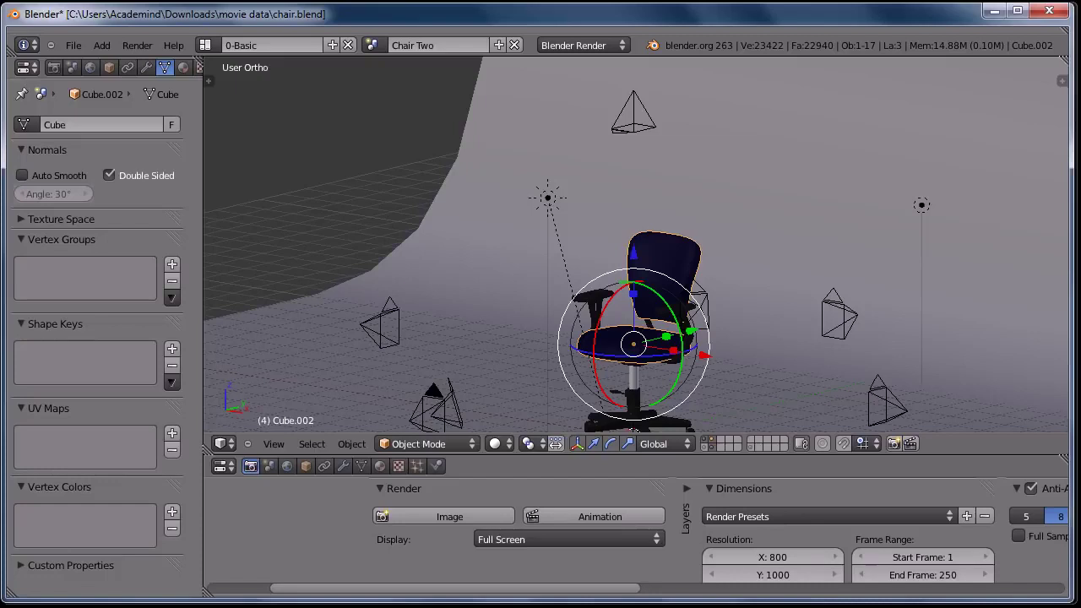
key("alt+Tab")
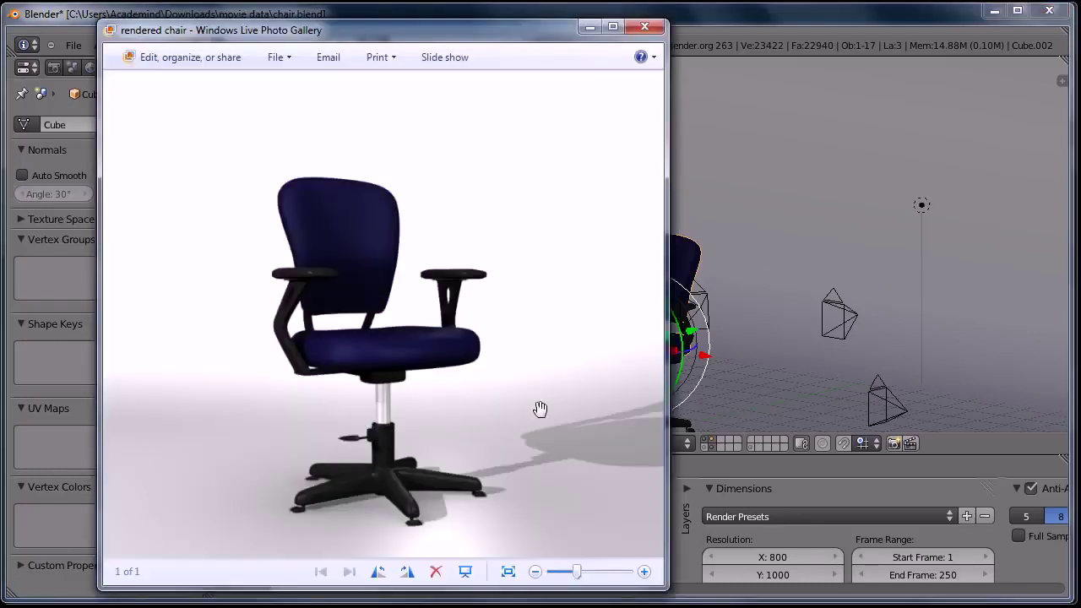
left_click(590, 28)
middle_click_drag(621, 304, 686, 353)
scroll(657, 347, "down", 2)
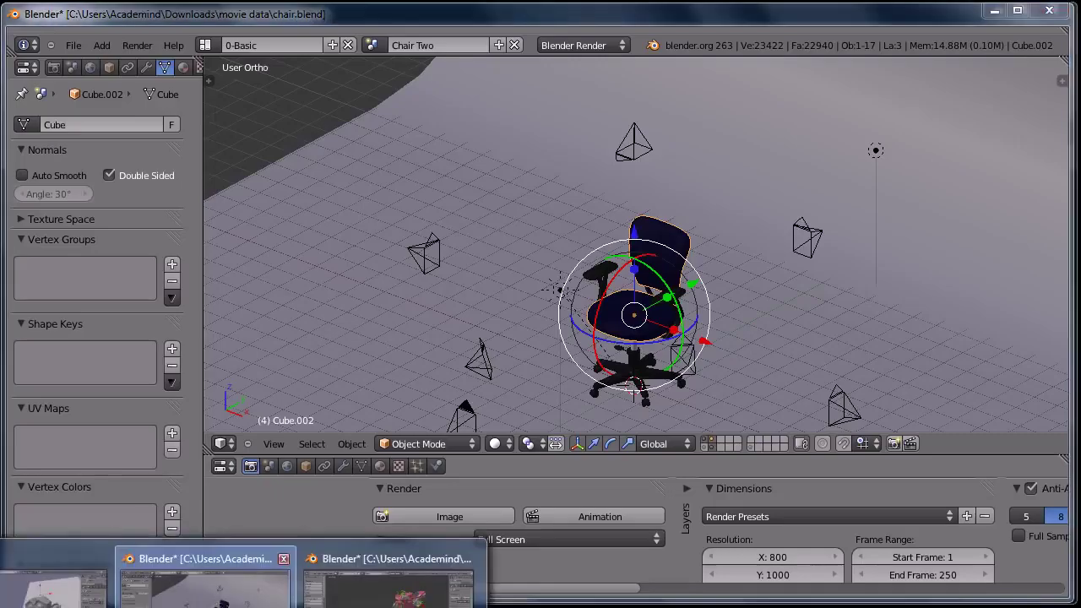
- Switch to the Blender window with quit.blend, play the motorcycle animation from frame 1 and pause it
left_click(389, 578)
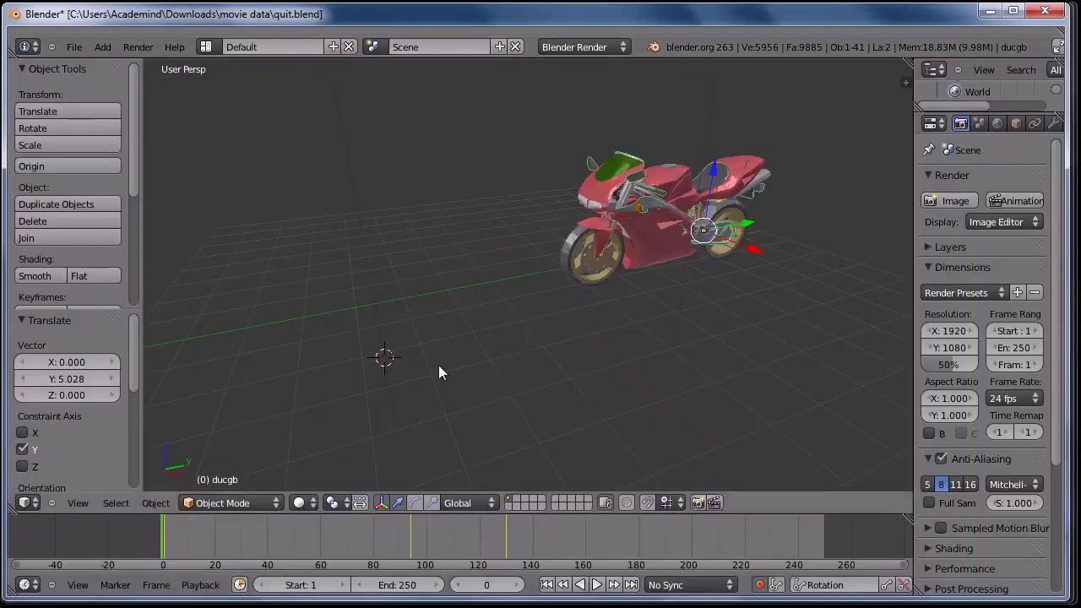
mouse_move(168, 530)
left_mouse_down()
mouse_move(488, 552)
mouse_move(179, 555)
mouse_move(169, 539)
left_mouse_up()
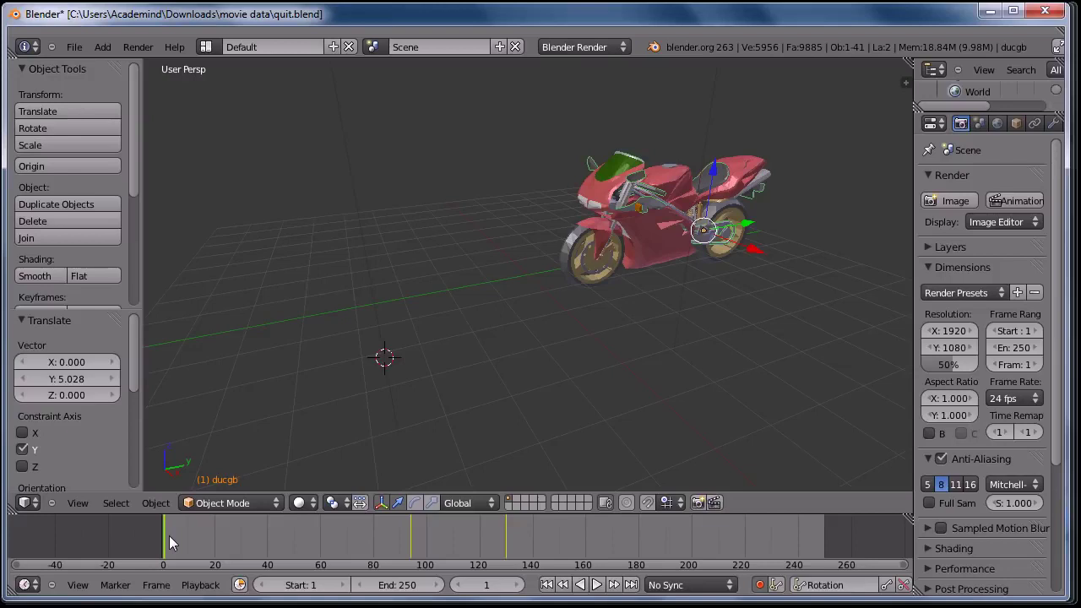
left_click(596, 589)
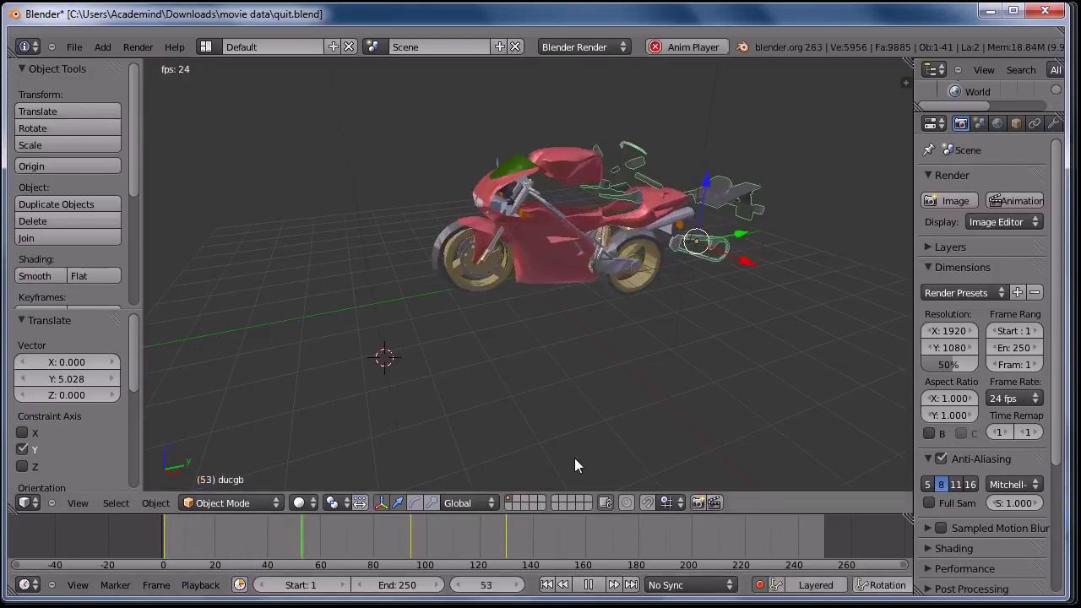
left_click(589, 584)
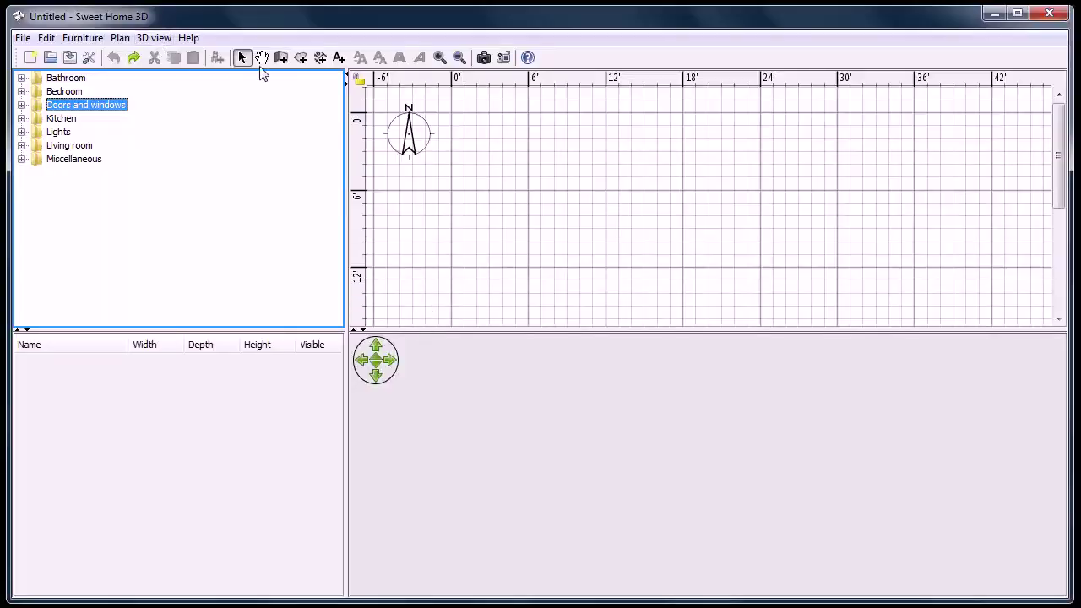
- Draw a closed L-shaped outline of six walls, about 38 ft by 15.5 ft, with the southwest corner cut out
left_click(282, 58)
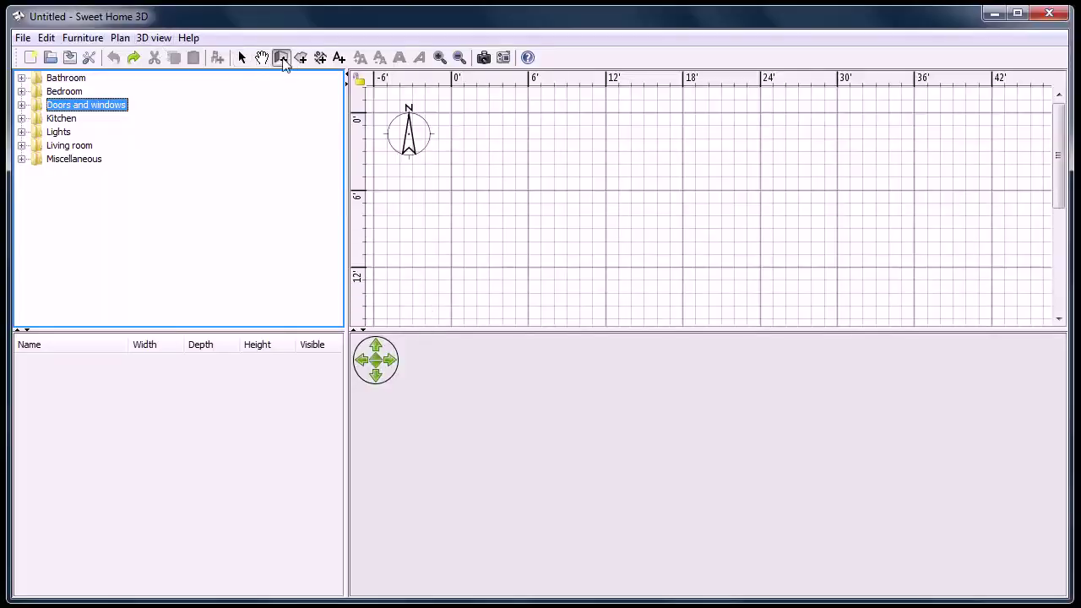
left_click(449, 115)
left_click(935, 115)
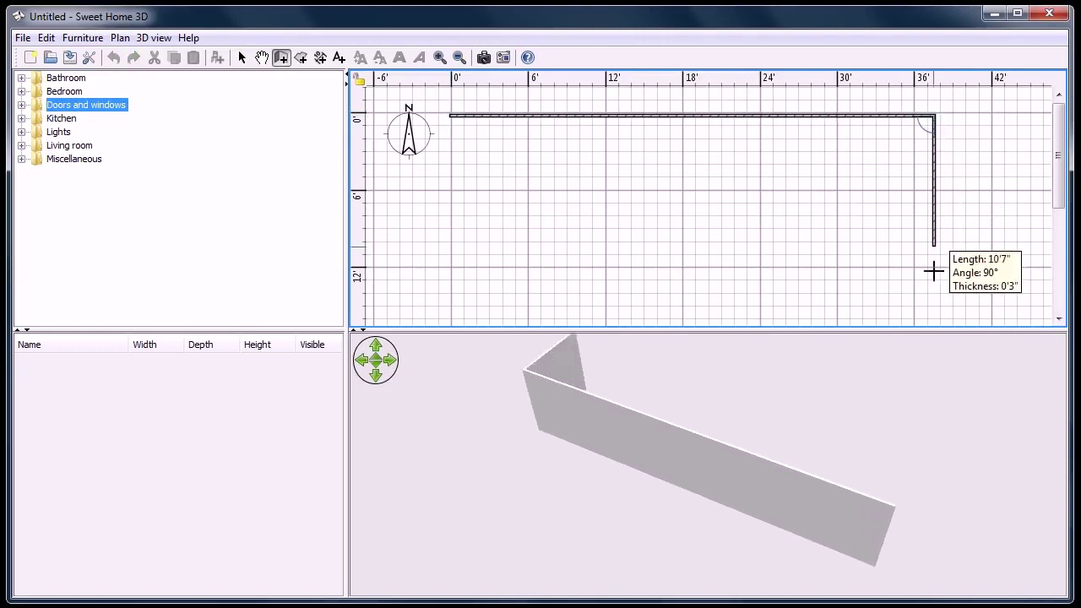
left_click(934, 314)
left_click(666, 314)
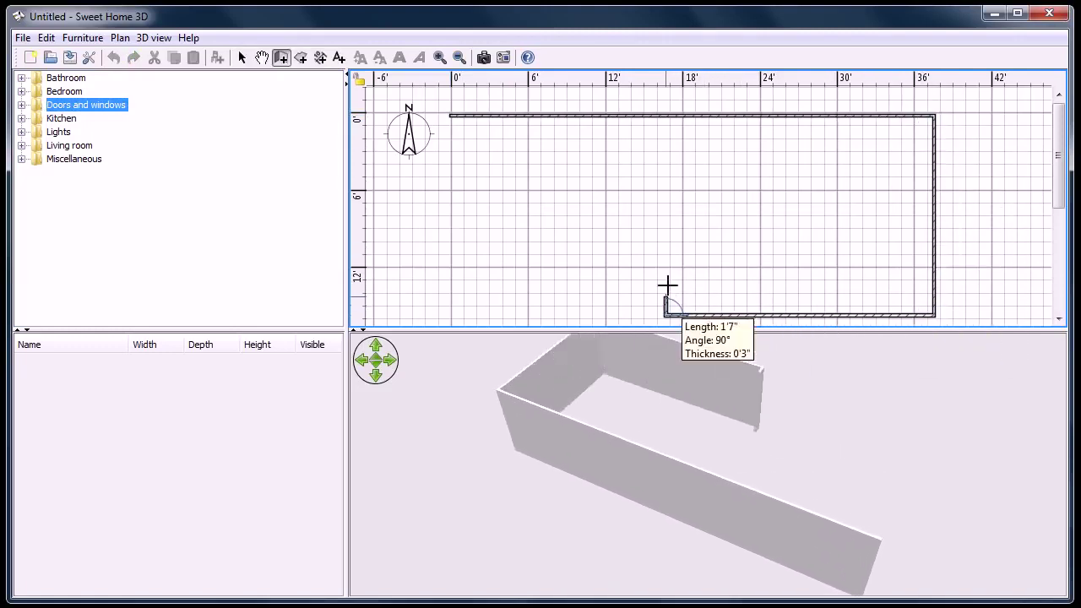
left_click(665, 230)
double_click(450, 230)
double_click(450, 115)
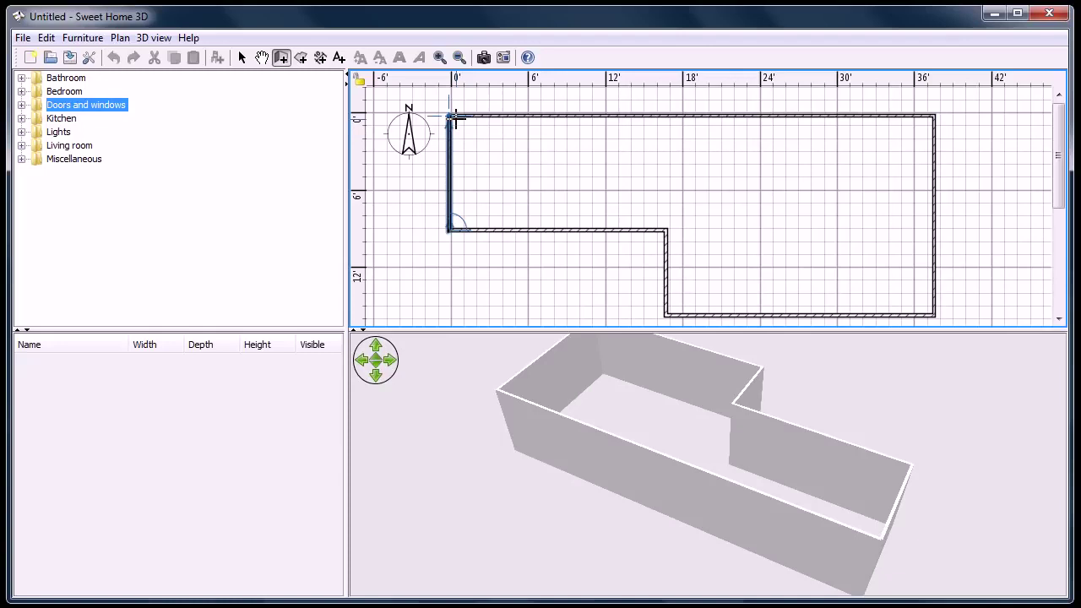
left_click(452, 118)
key("Escape")
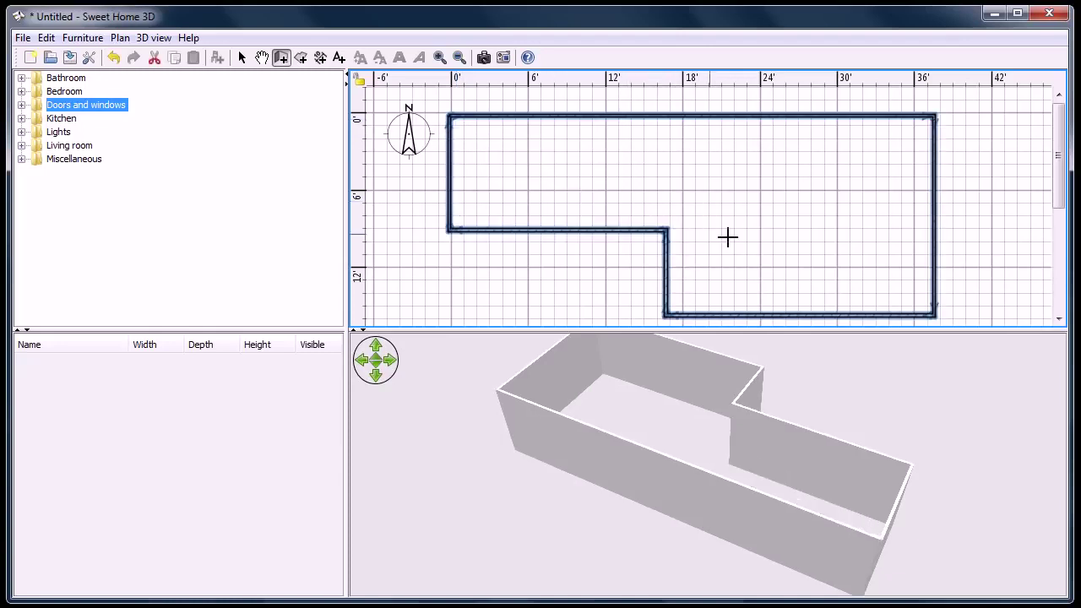
- Place a bedside table and a corner bunk bed in the narrow west wing and a double bed along the north wall
left_click_drag(706, 444, 686, 490)
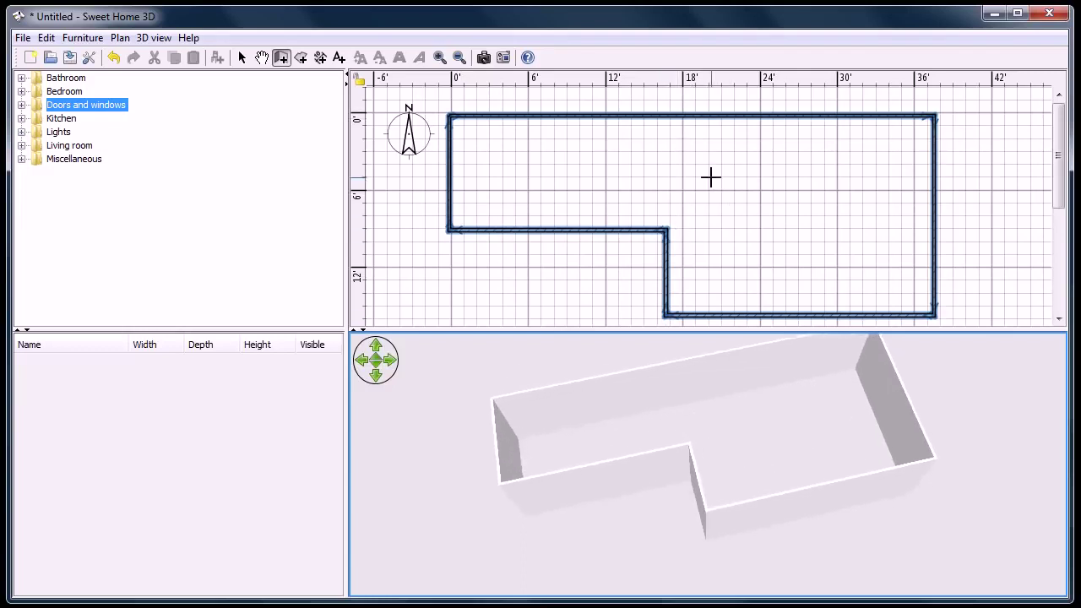
left_click_drag(731, 450, 701, 465)
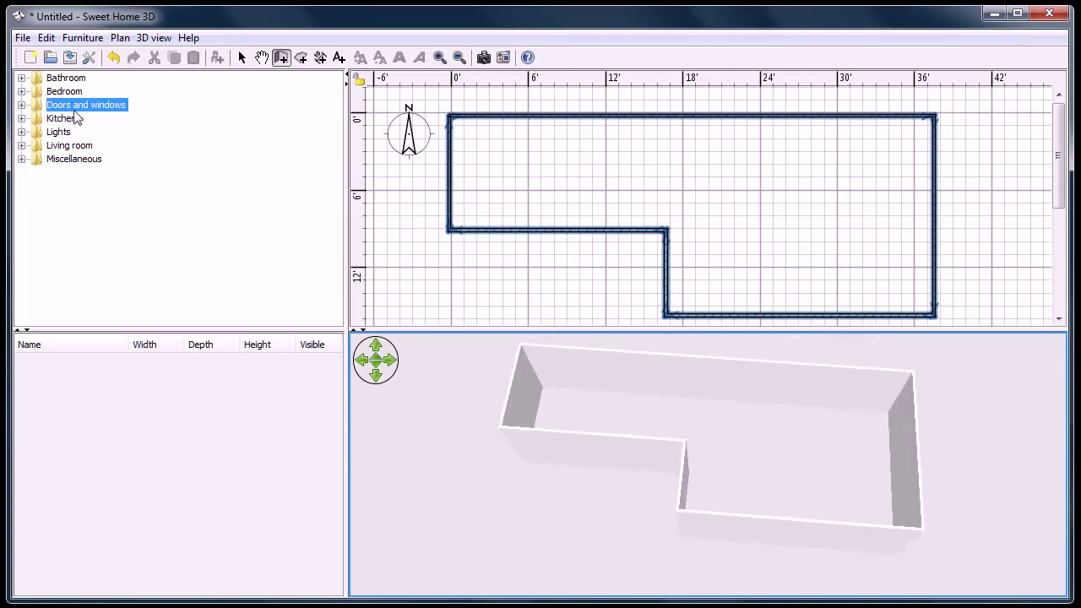
left_click(21, 91)
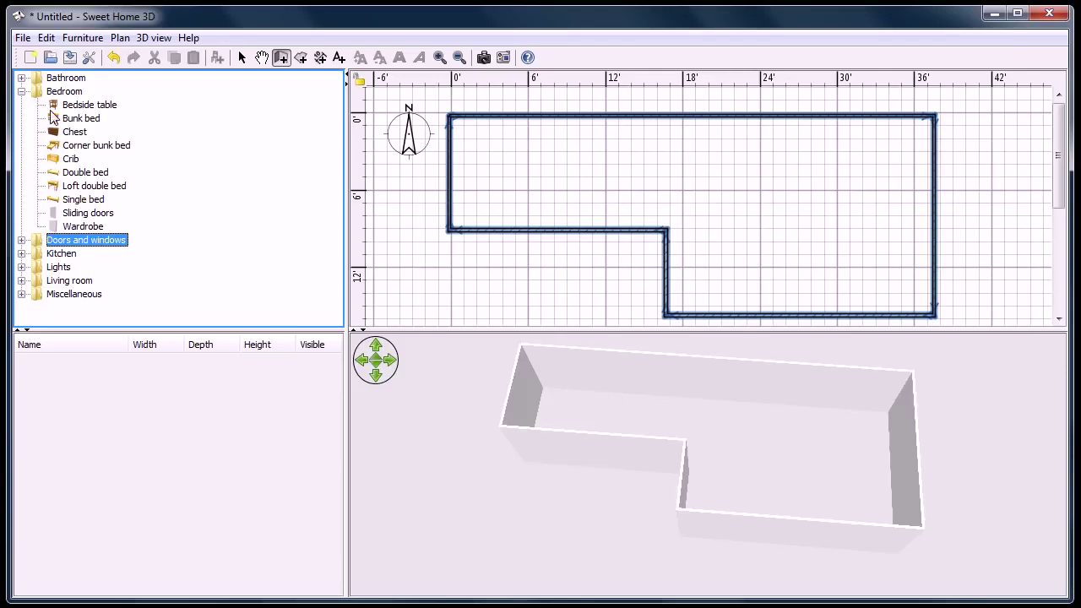
left_click_drag(78, 105, 474, 208)
left_click_drag(74, 147, 562, 190)
left_click_drag(85, 173, 737, 131)
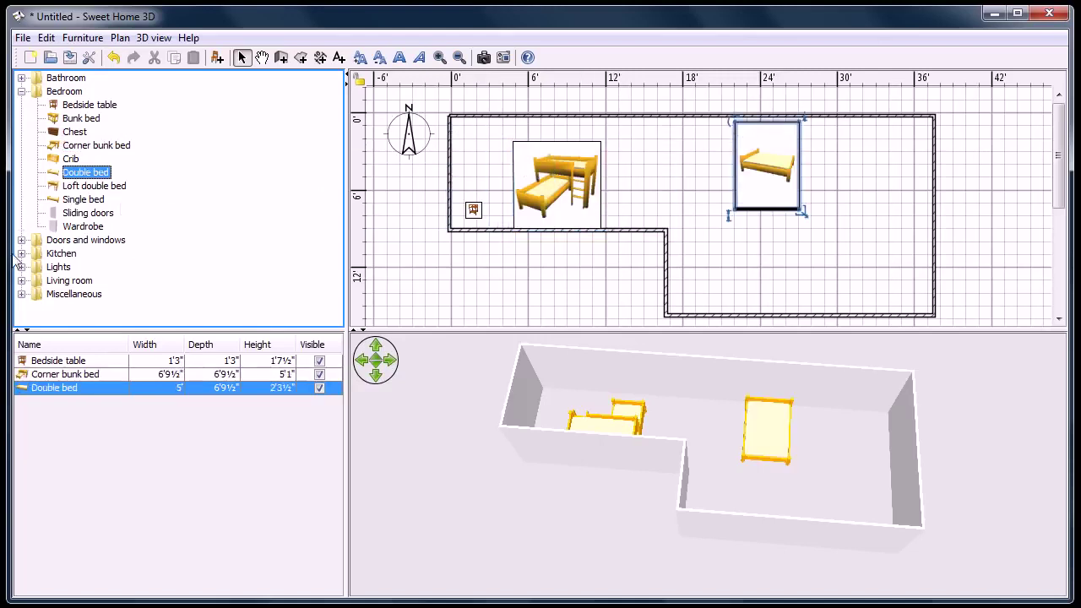
- Add a French window near the east end of the north wall and a service hatch in the short inner west wall
left_click(21, 239)
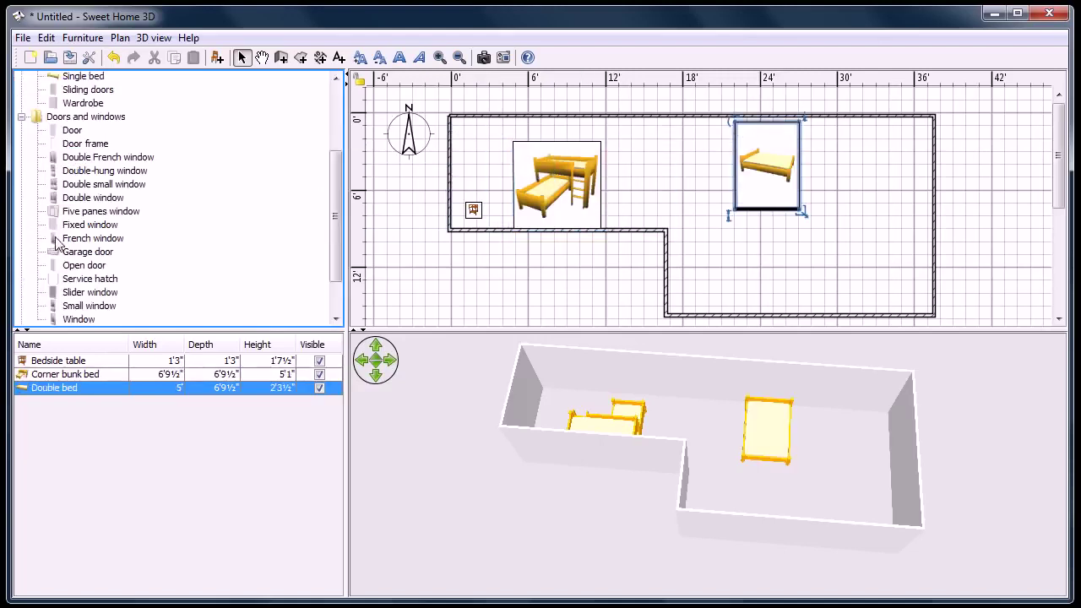
mouse_move(57, 239)
left_mouse_down()
mouse_move(938, 117)
mouse_move(865, 116)
left_mouse_up()
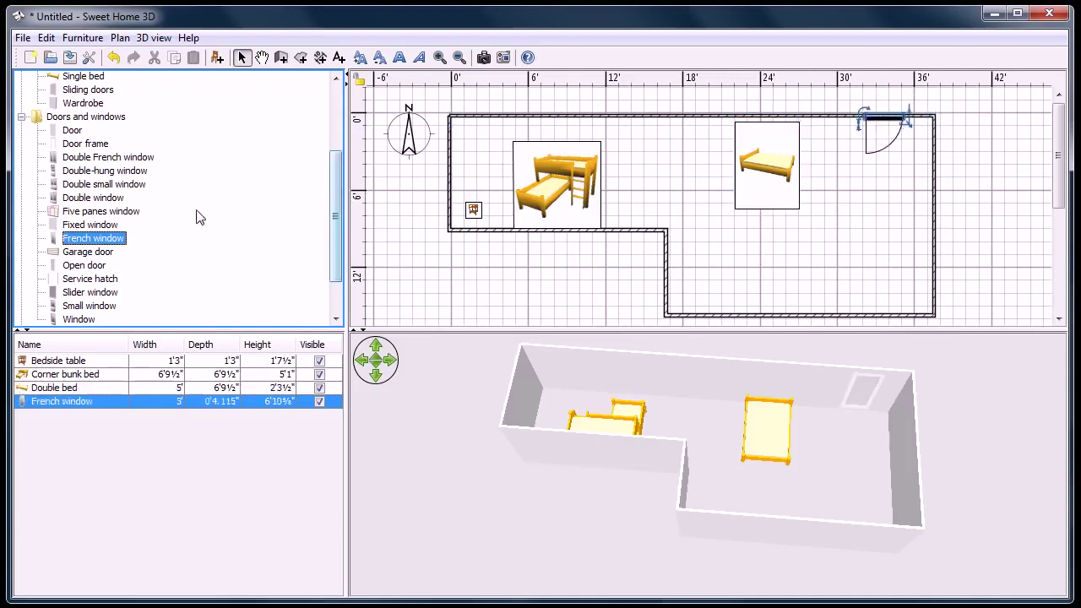
mouse_move(92, 281)
left_mouse_down()
mouse_move(705, 267)
mouse_move(666, 256)
left_mouse_up()
left_click_drag(771, 470, 683, 461)
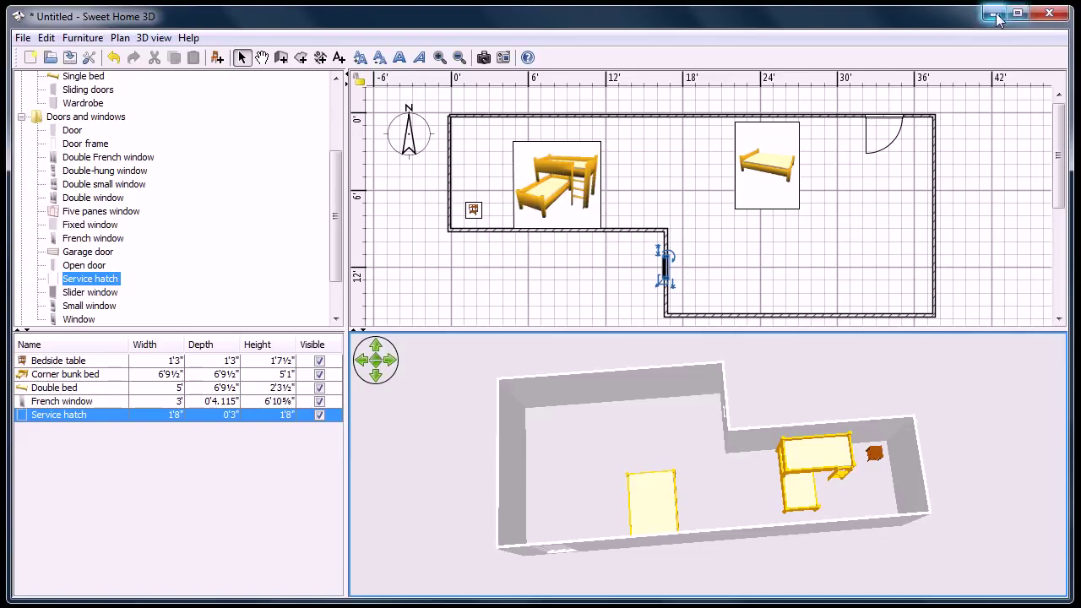
- Switch to the SweetHome3DExample.sh3d window, view the Salon in 3D and select the square dining table in its plan
mouse_move(258, 607)
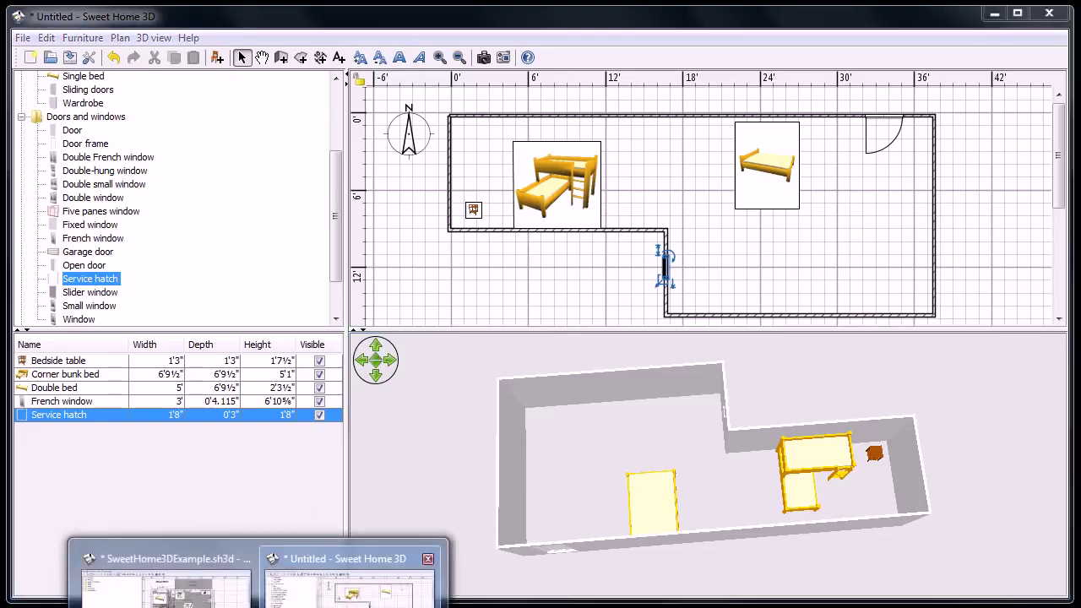
left_click(165, 581)
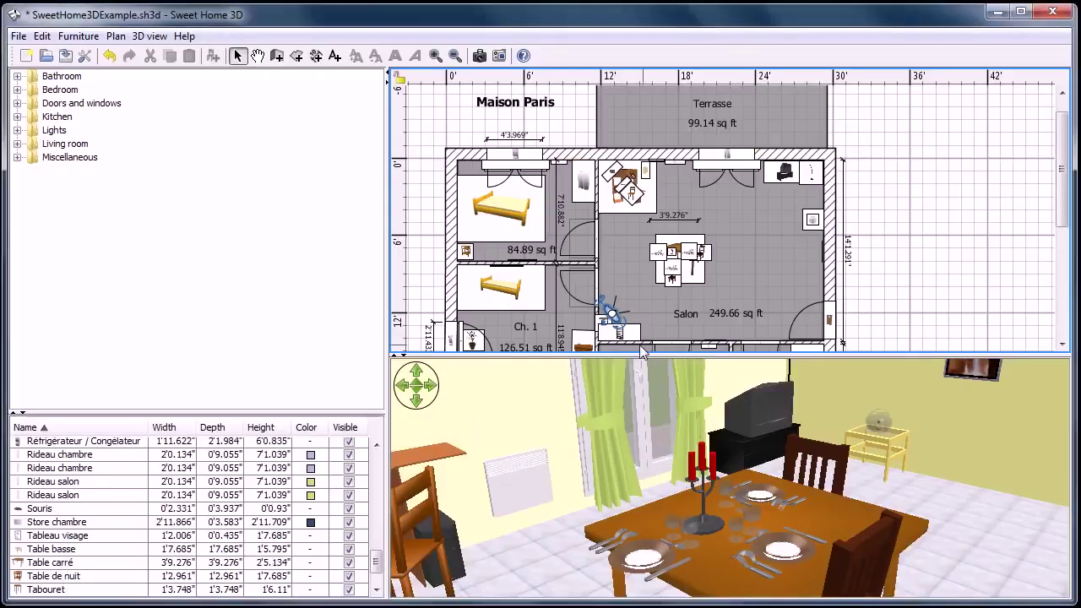
left_click_drag(653, 494, 575, 463)
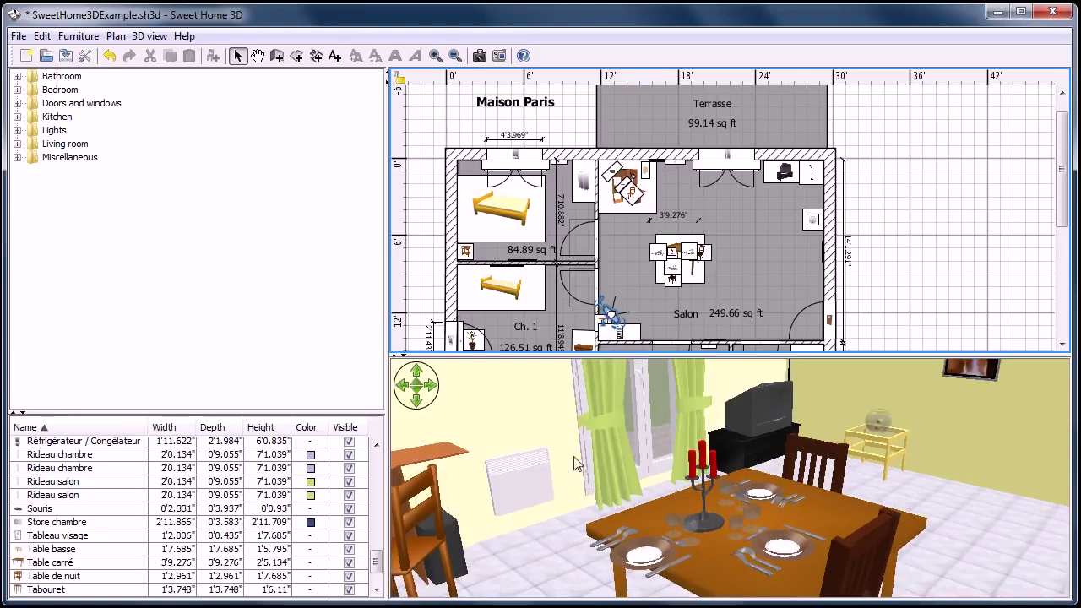
right_click(594, 434)
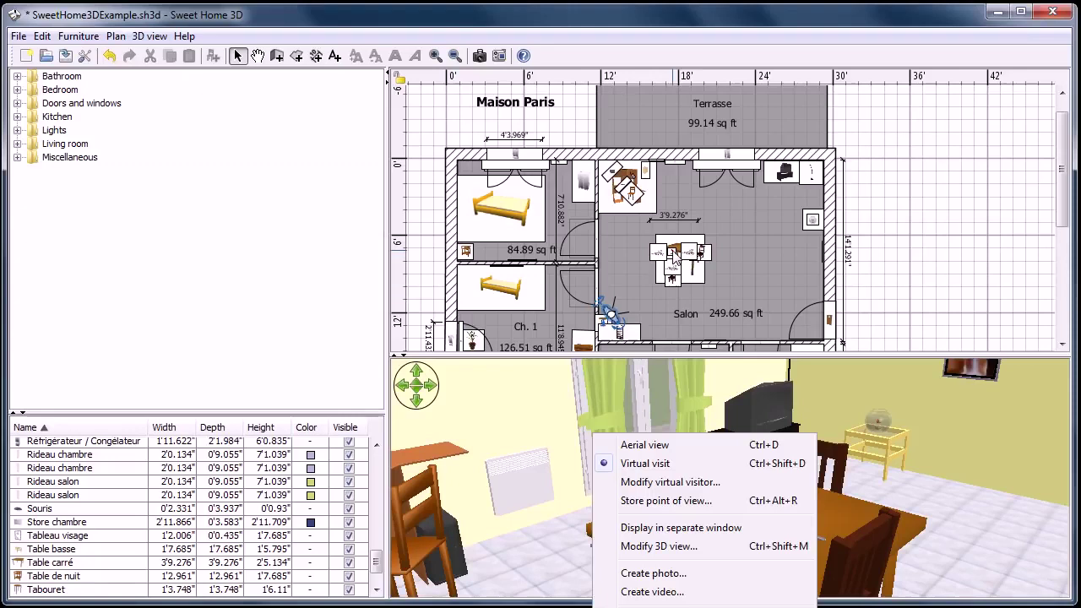
left_click(675, 259)
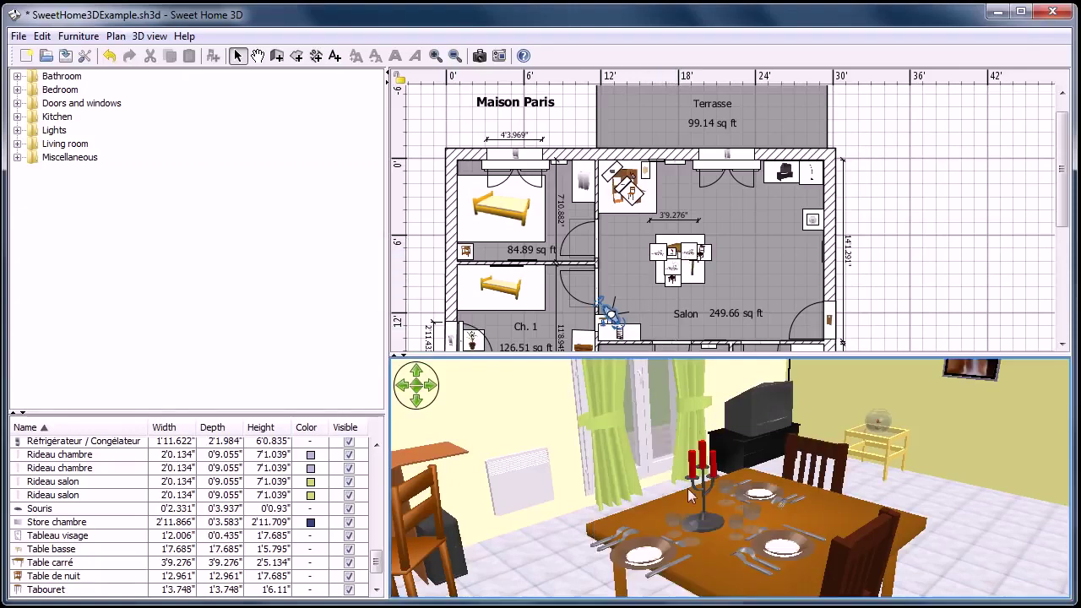
left_click(685, 253)
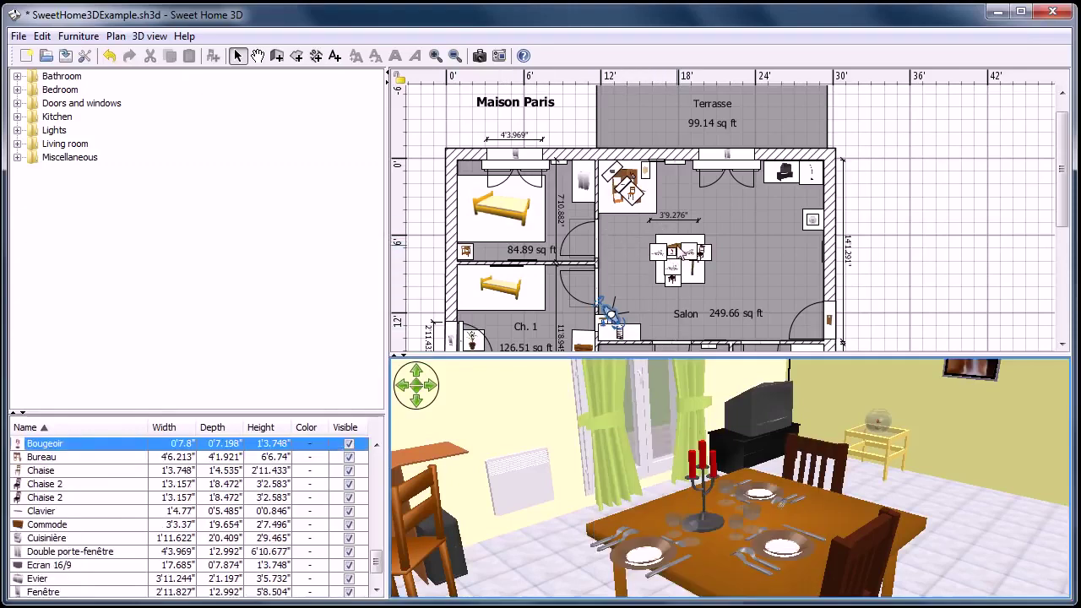
left_click(677, 237)
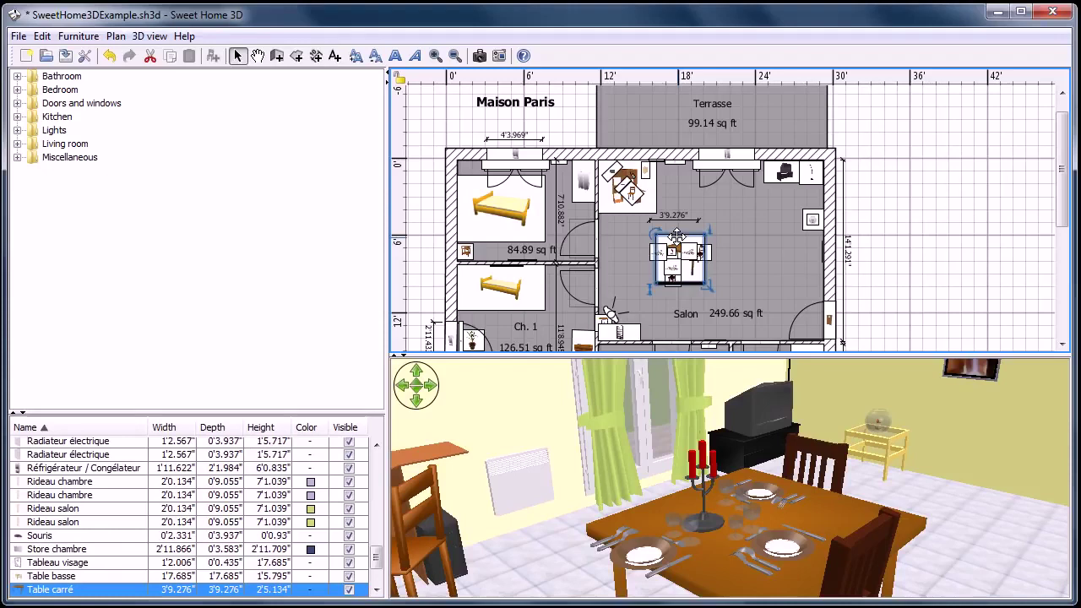
- Undo the last two plan edits, and try deleting the Salon's corner sofa before undoing that deletion
key("ctrl+z")
key("ctrl+z")
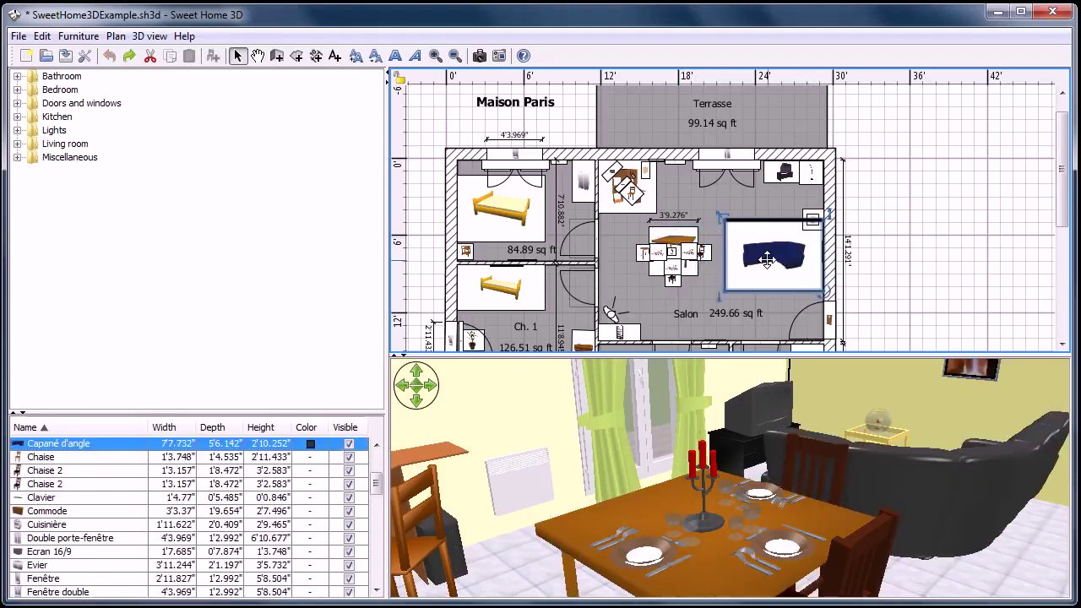
key("Delete")
key("ctrl+z")
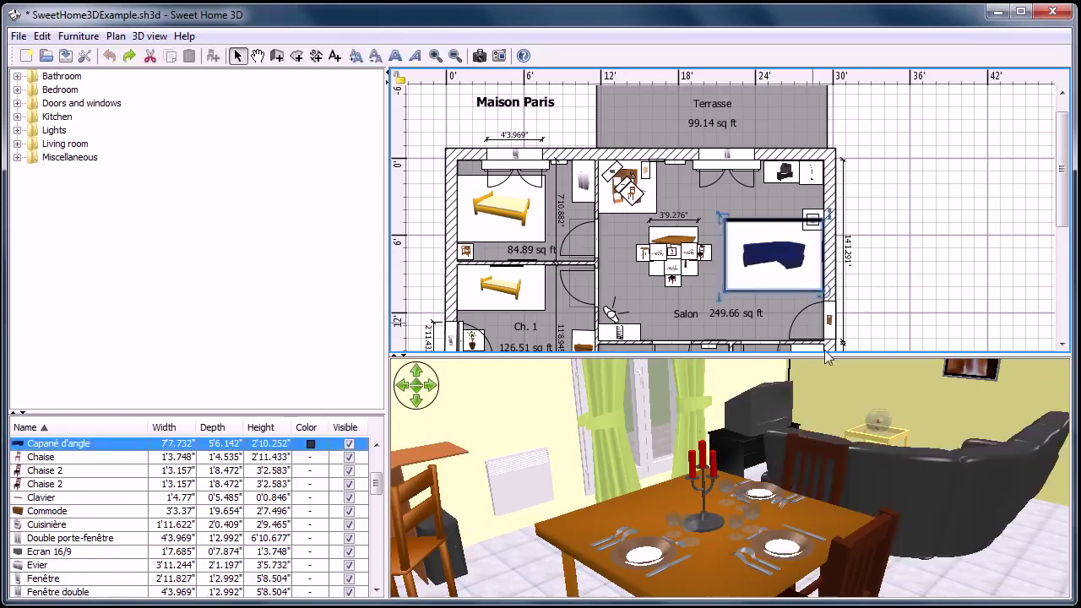
- Move the Salon's corner sofa west against the dining table and display the 3D view in a separate window
left_click_drag(770, 256, 724, 255)
right_click(773, 435)
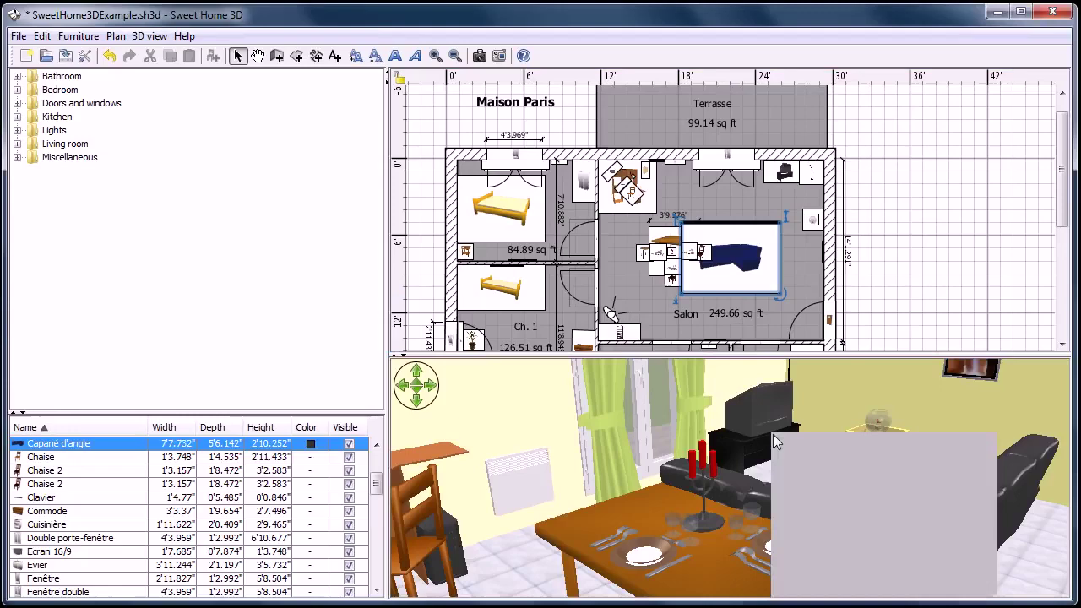
left_click(813, 528)
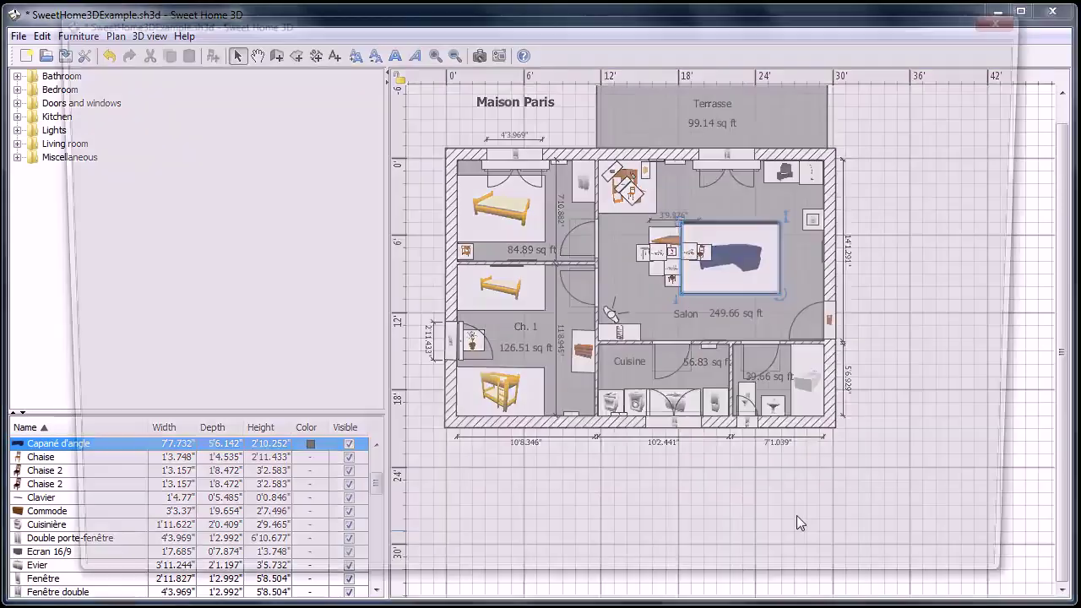
- Switch the detached 3D view to Aerial view, orbit around the furnished house, and close the detached window
left_click_drag(588, 315, 551, 345)
right_click(551, 345)
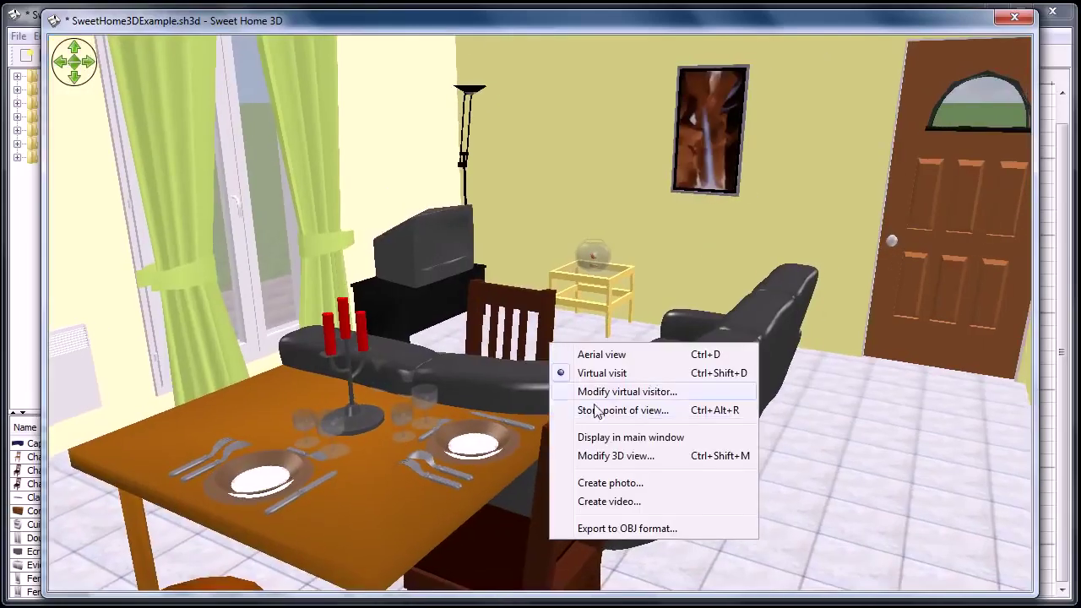
left_click(581, 350)
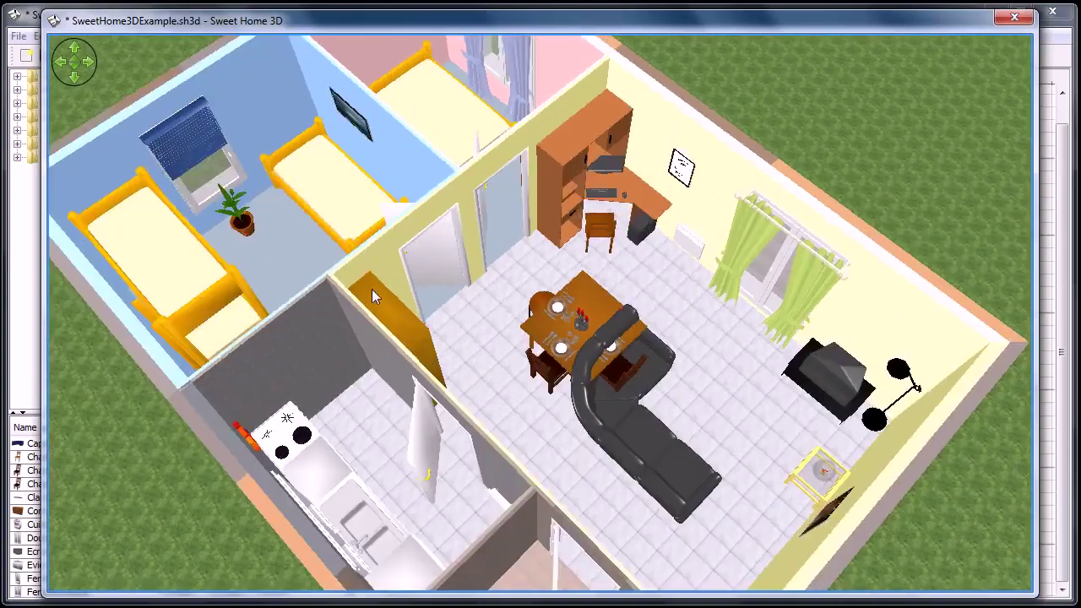
left_click_drag(372, 289, 323, 315)
left_click_drag(389, 190, 569, 334)
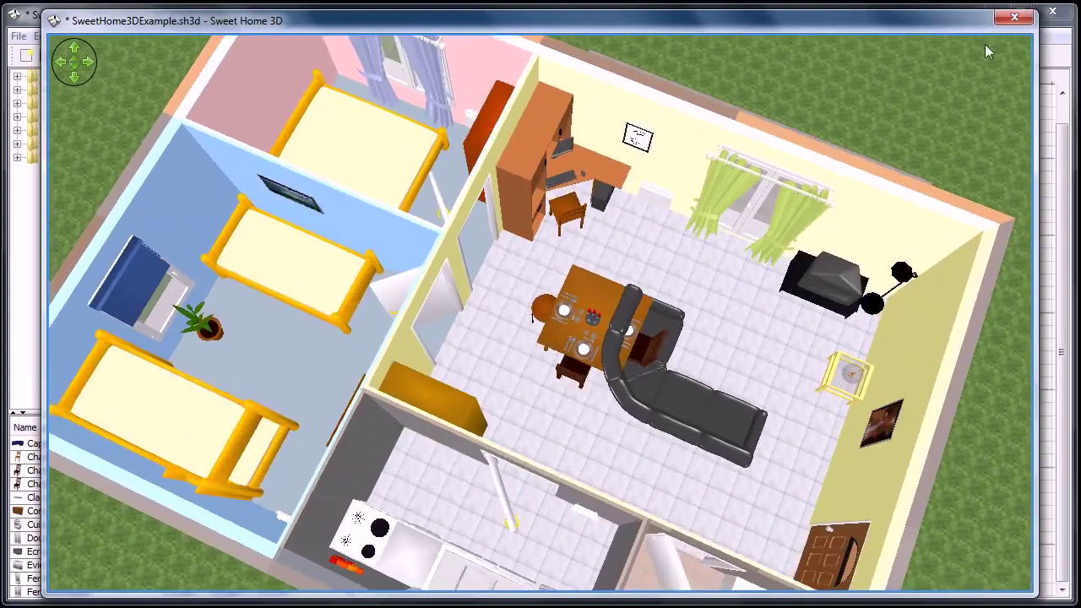
left_click(1015, 17)
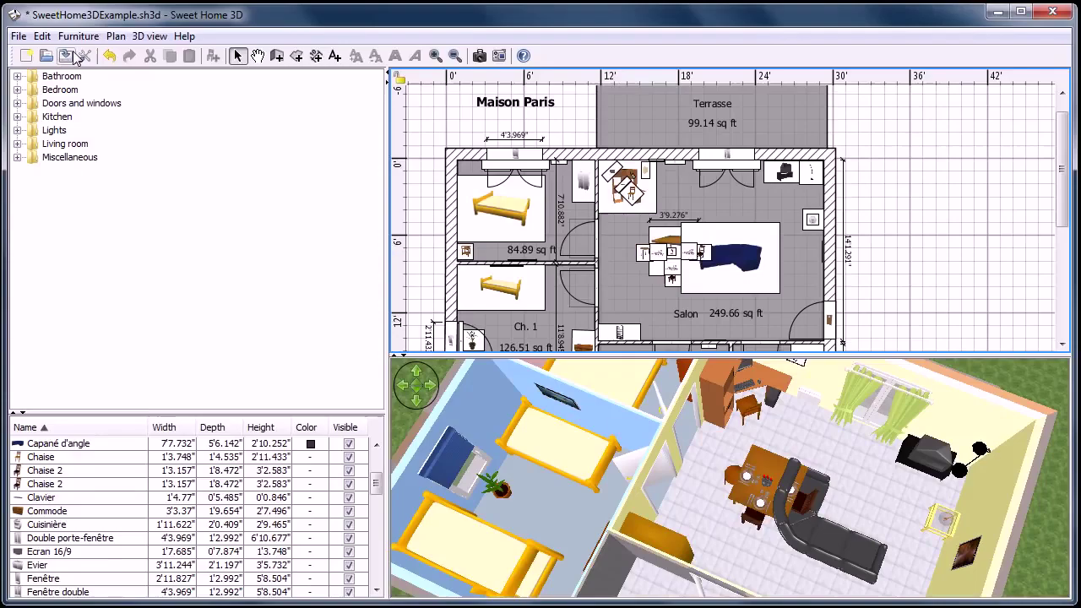
- Switch to Archer and draw the havoc helicopter as a wireframe, rotated to show its front and side
left_click(994, 12)
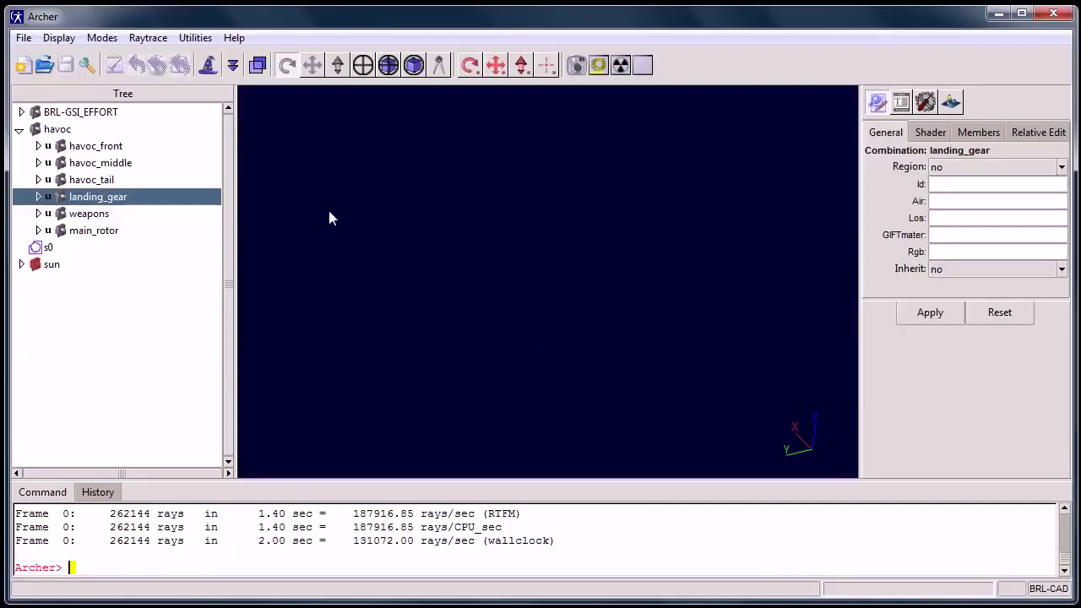
right_click(55, 134)
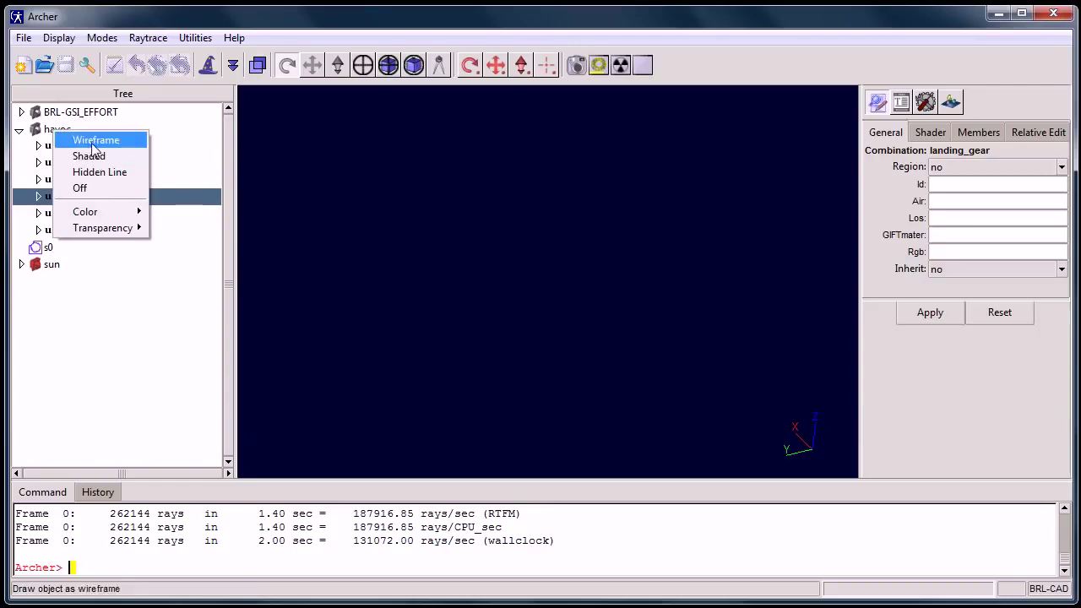
left_click(89, 144)
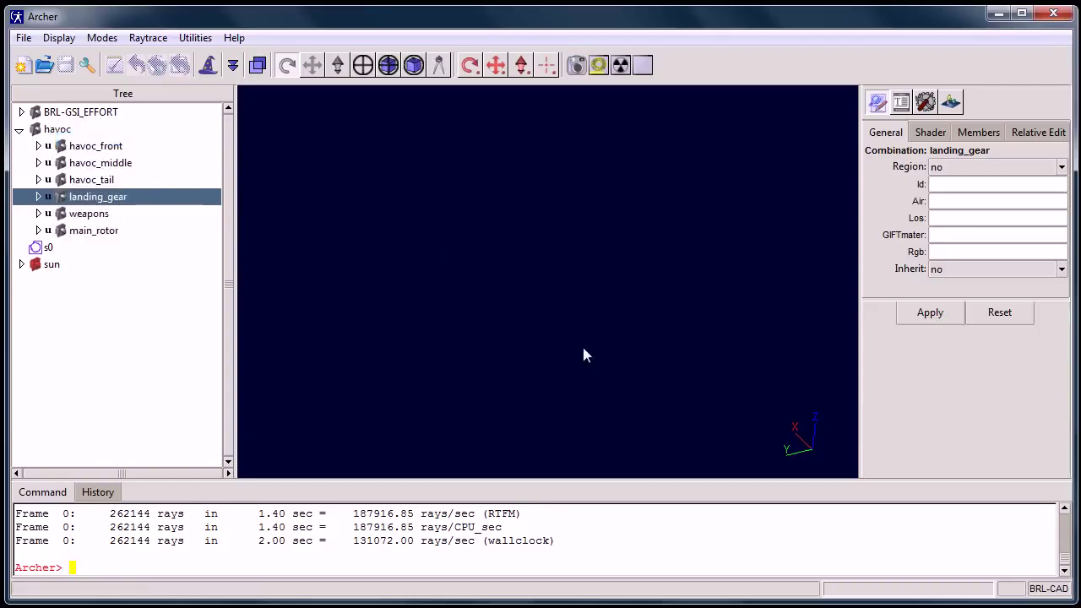
left_click_drag(507, 312, 671, 380)
- Ray trace the displayed helicopter with rt at 512x512, inspect the render and close it
left_click(147, 38)
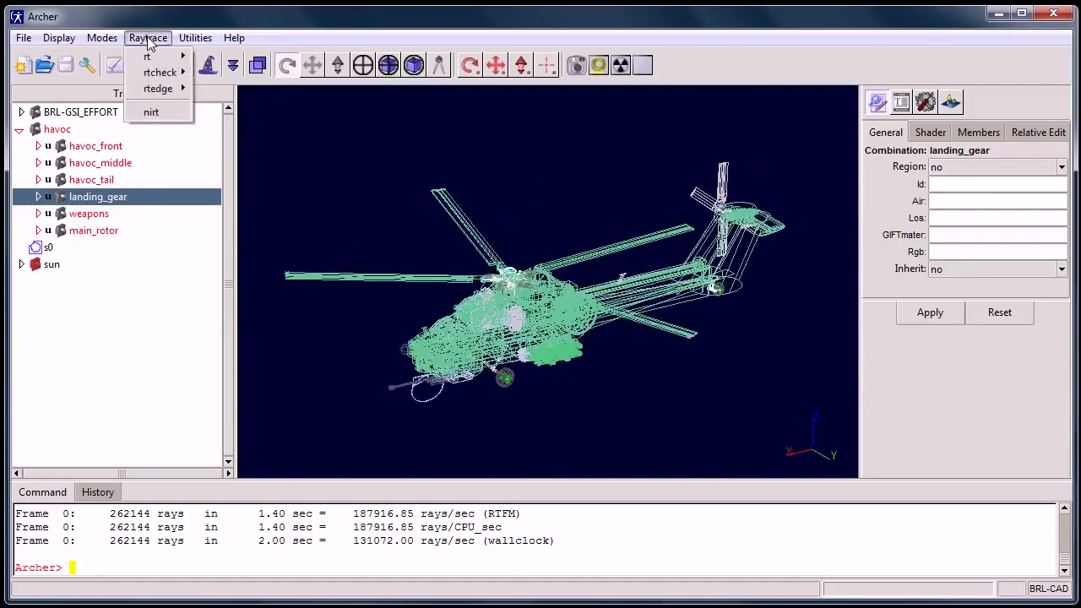
mouse_move(149, 56)
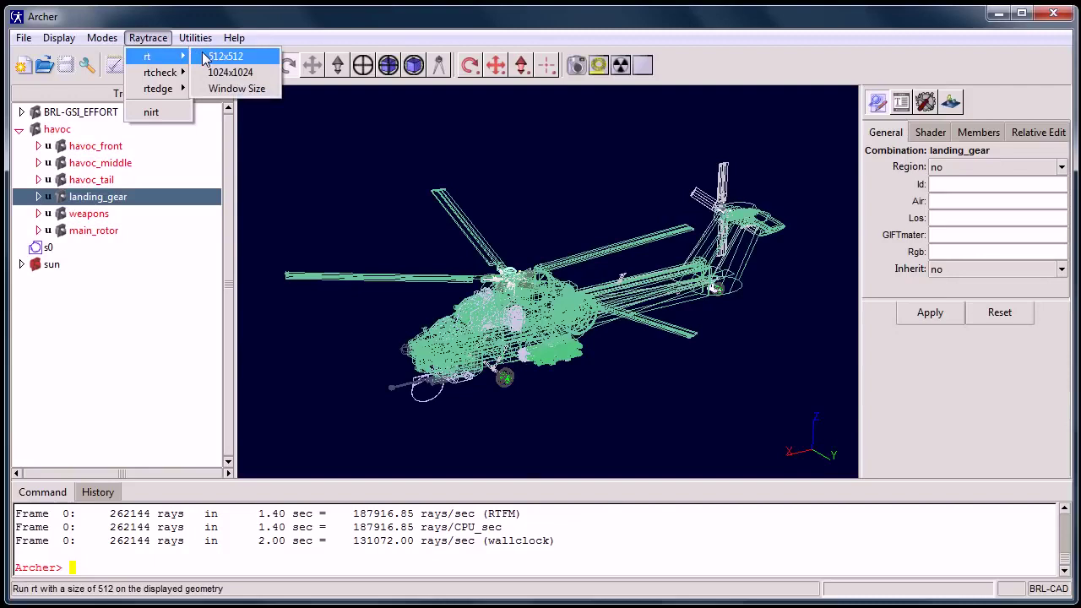
left_click(207, 56)
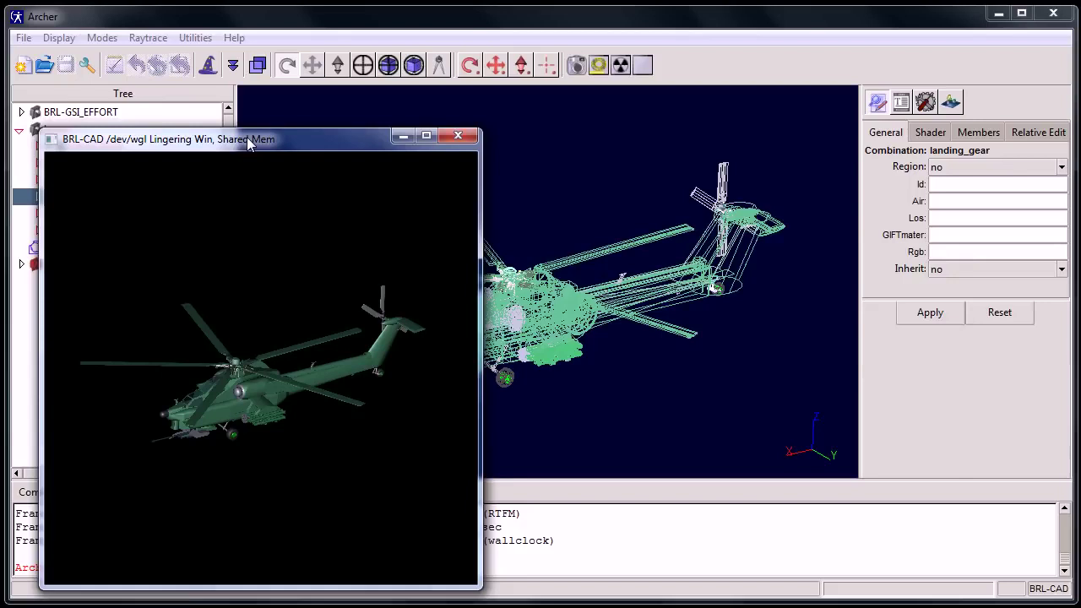
left_click_drag(247, 141, 301, 102)
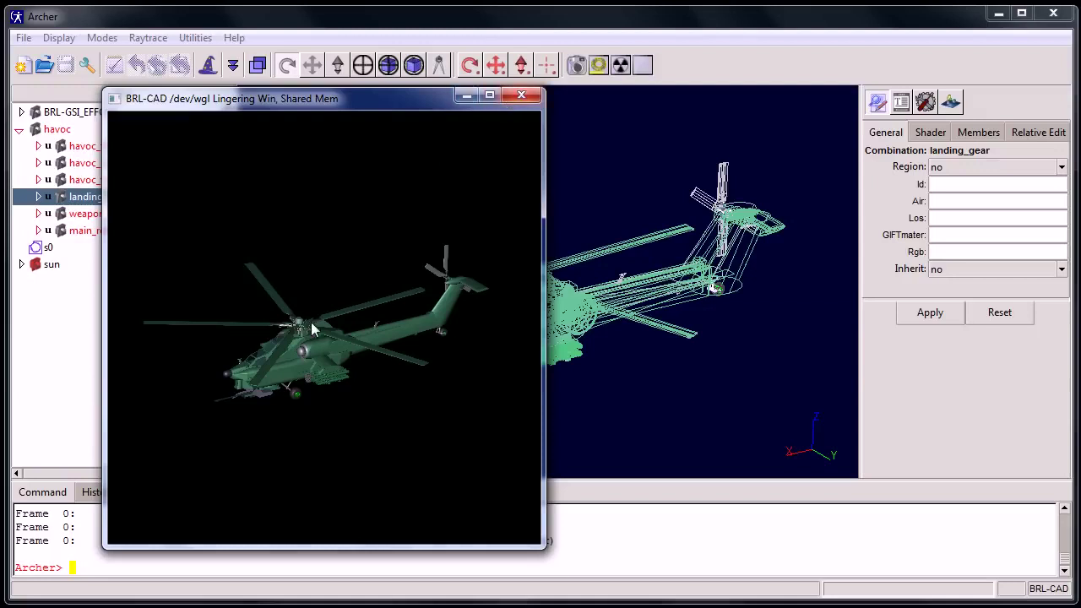
left_click(521, 96)
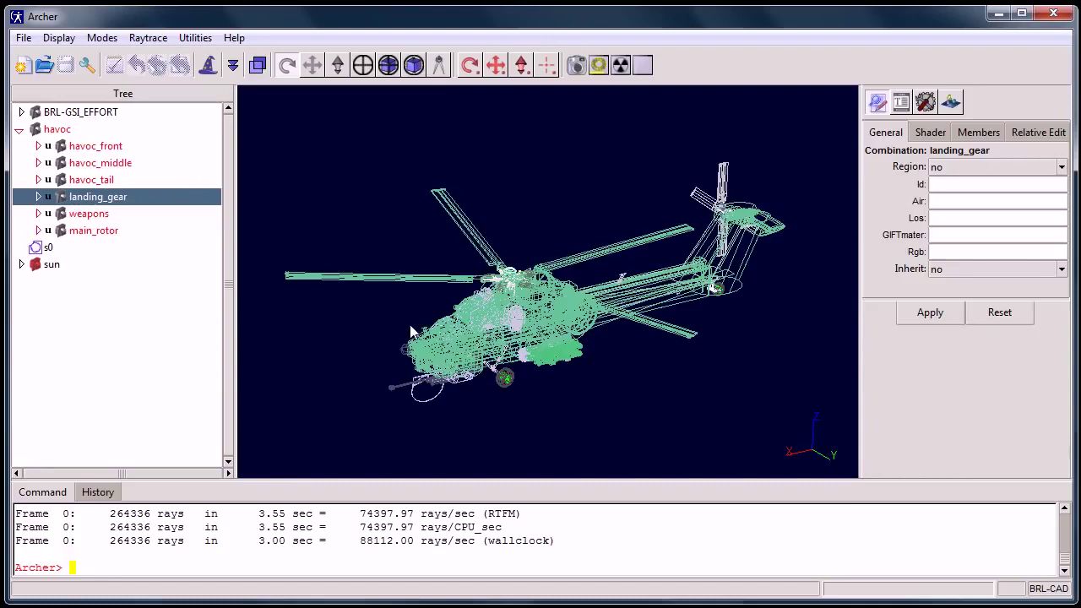
- Turn off the display of havoc and expand its landing_gear group in the tree
right_click(55, 132)
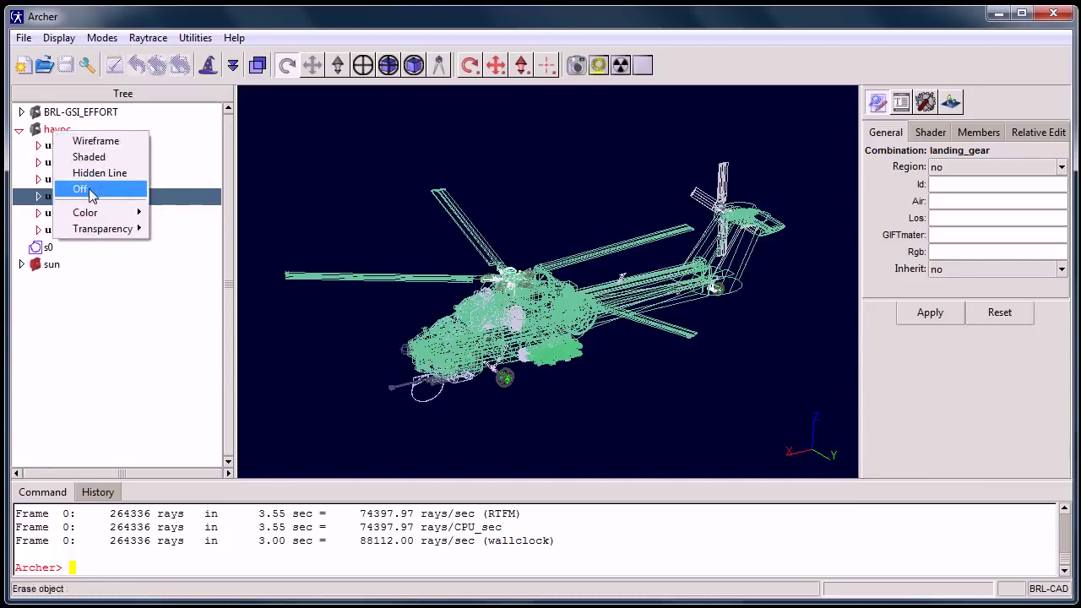
left_click(93, 191)
left_click(36, 196)
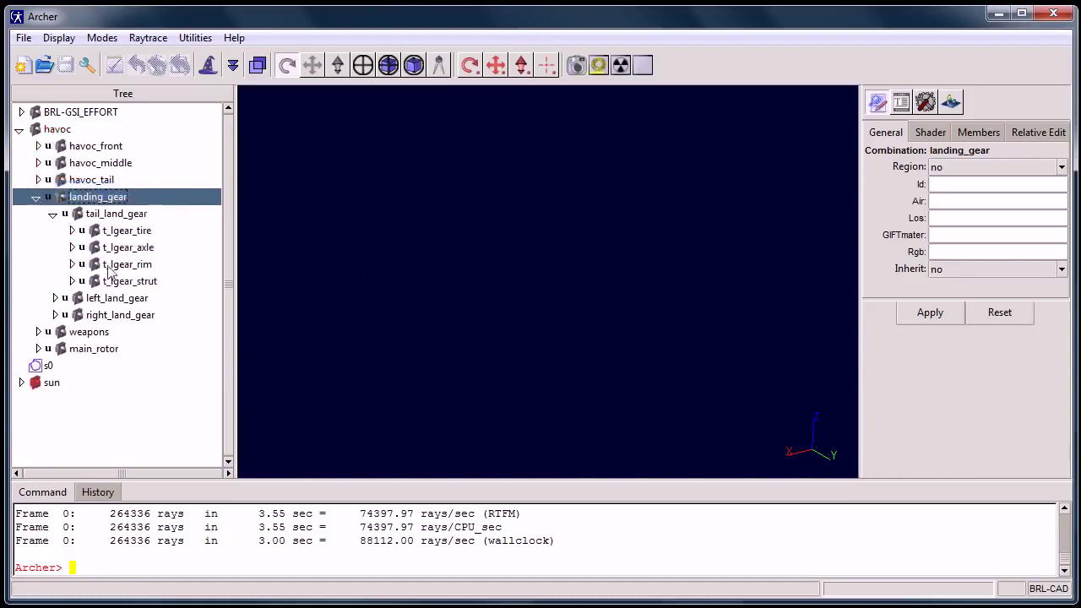
- Draw t_lgear_axle and t_lgear_rim of the tail landing gear as wireframes and orbit around the assembly
right_click(152, 249)
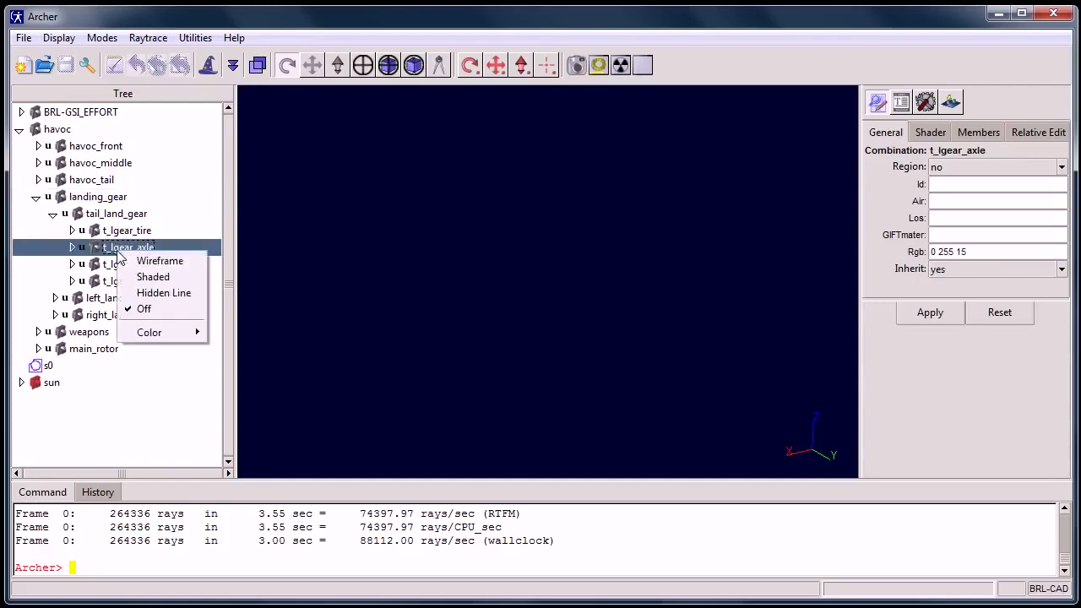
left_click(149, 261)
right_click(128, 266)
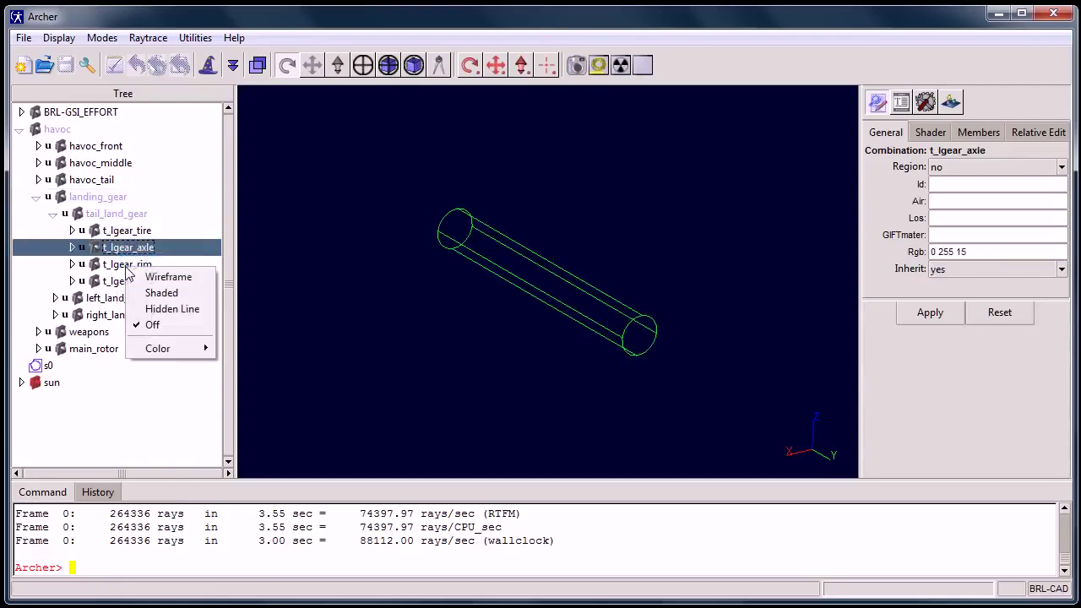
left_click(148, 276)
left_click_drag(367, 342, 420, 357)
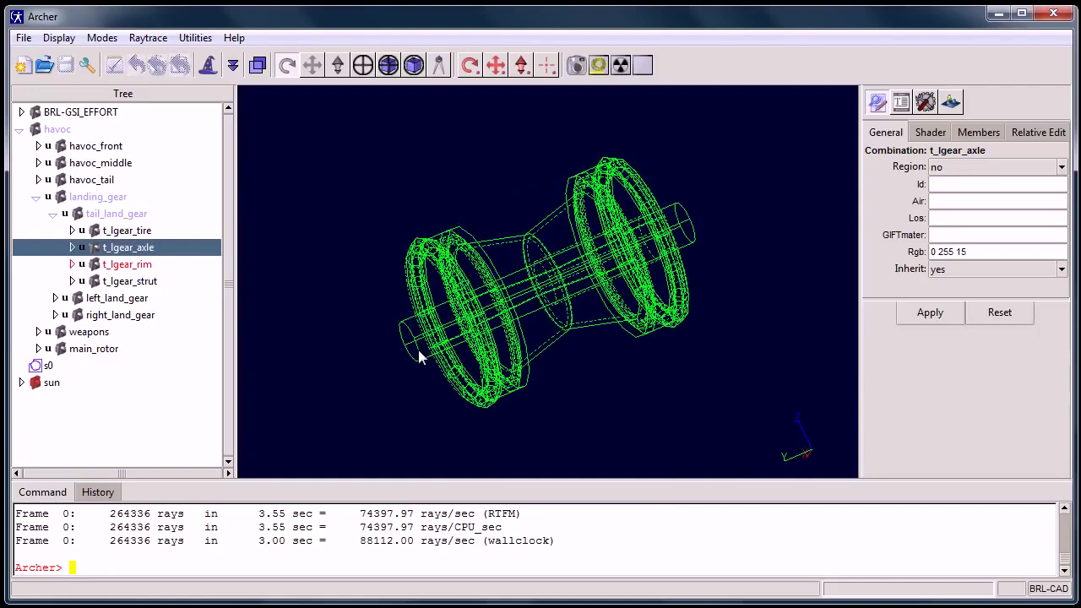
- Ray trace the axle and rim with rt at 512x512, inspect the render and minimize its window
left_click(101, 38)
mouse_move(144, 46)
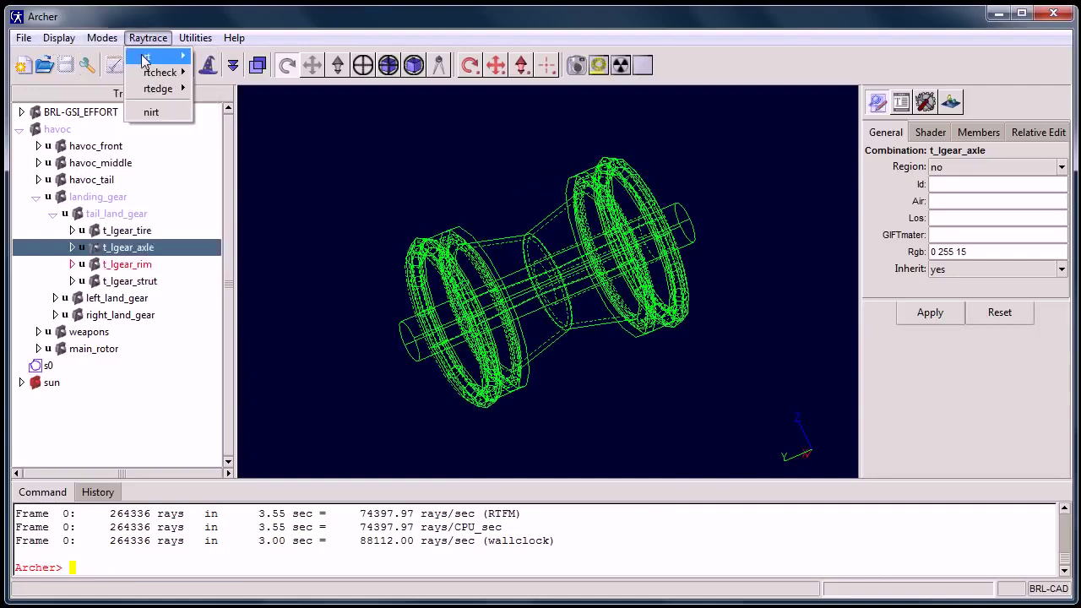
left_click(241, 53)
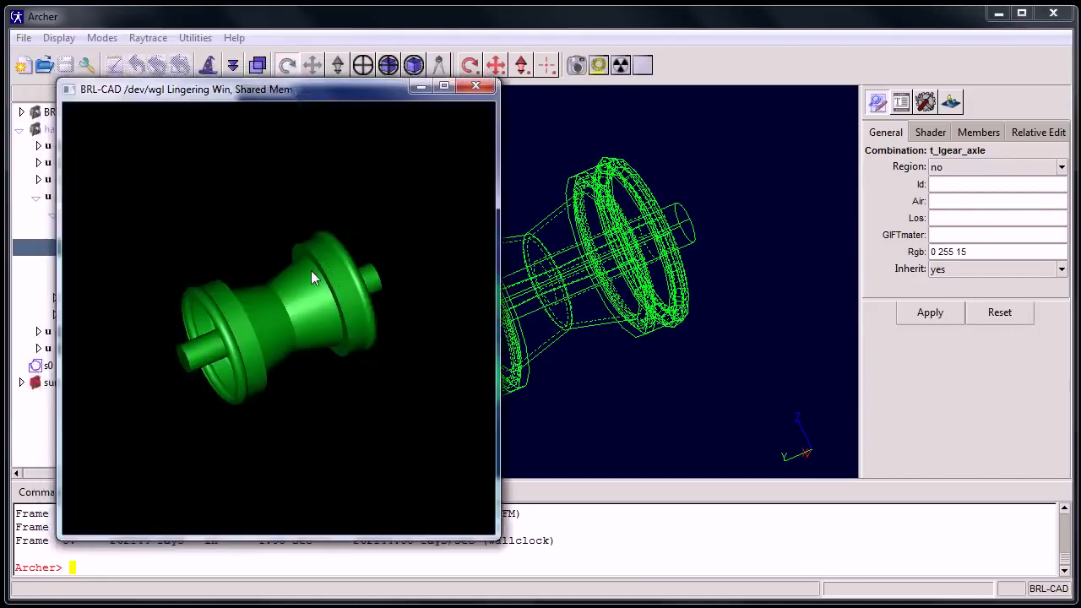
left_click(420, 87)
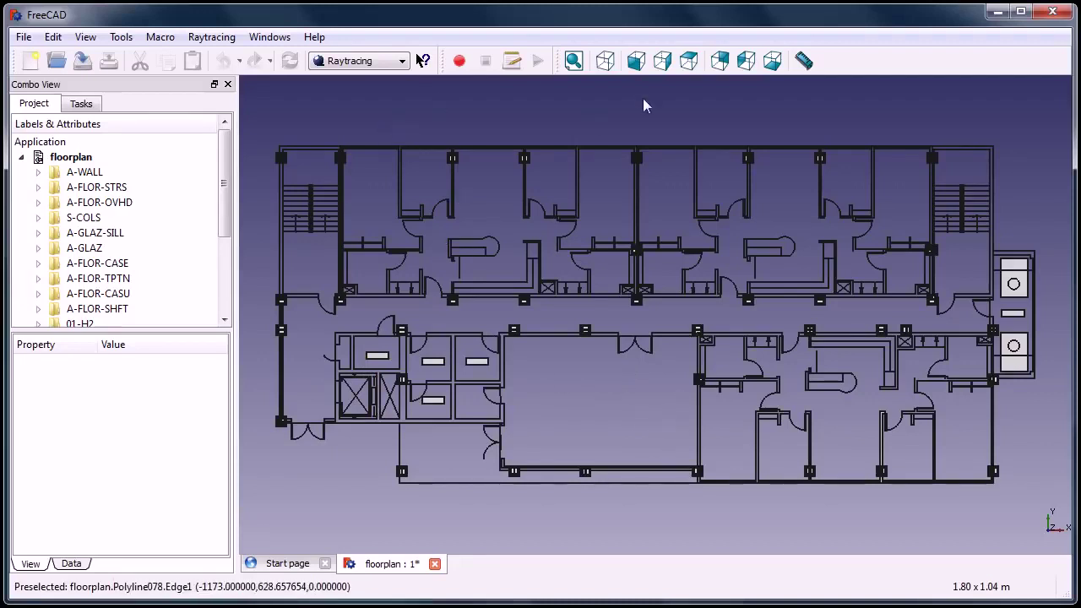
- View the FreeCAD floorplan in axonometric view, return it to the top view, and minimize FreeCAD
left_click(604, 60)
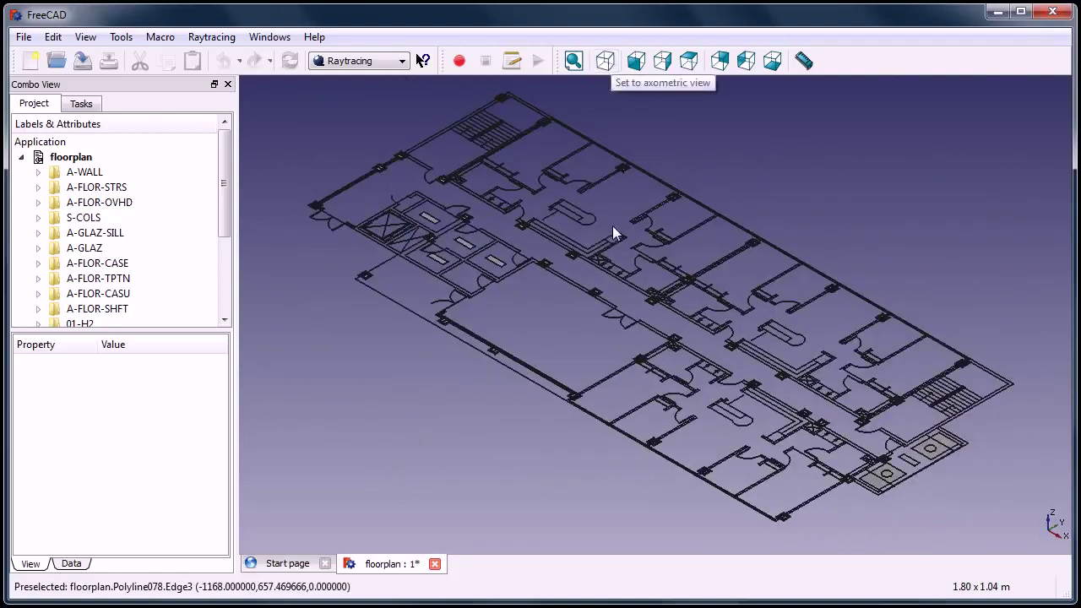
left_click(689, 60)
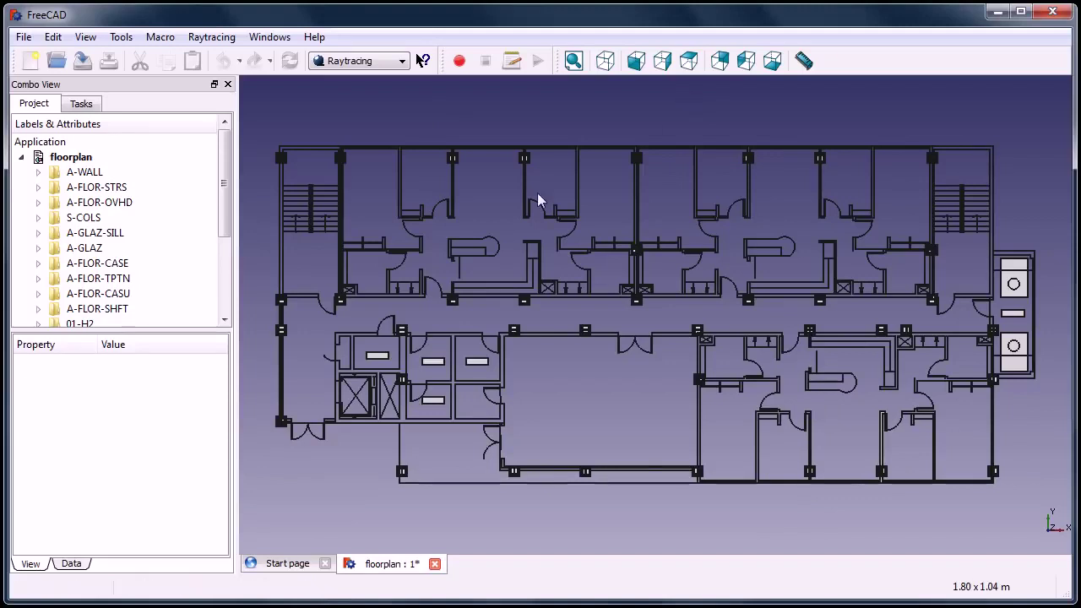
left_click(1000, 14)
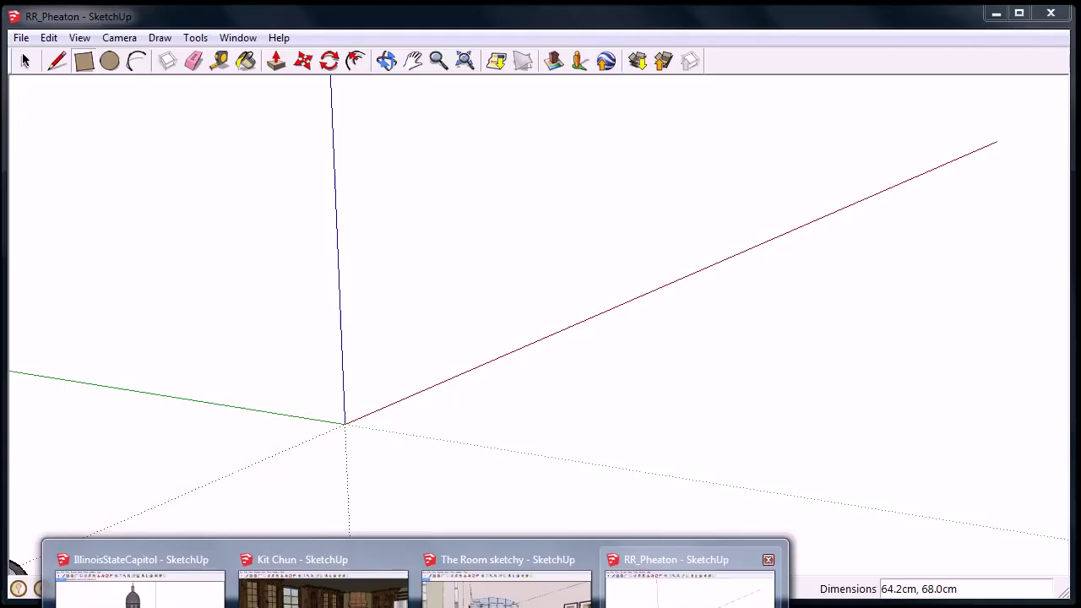
- Switch to the RR_Pheaton SketchUp window and draw a ground rectangle of about 93.8 by 73.0 cm near the origin
left_click(690, 583)
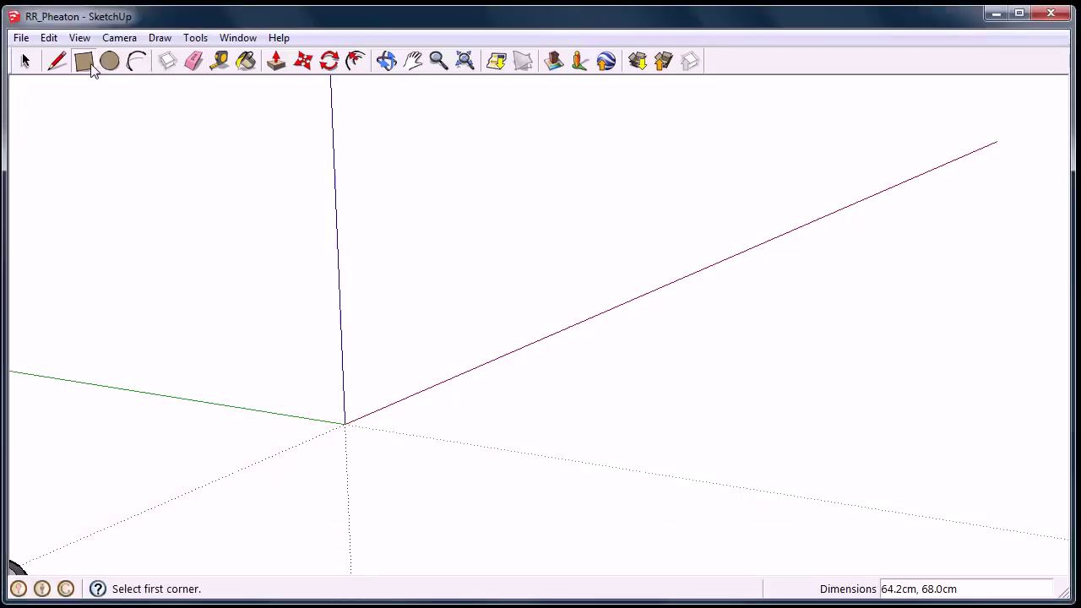
key("r")
left_click(493, 301)
left_click(620, 428)
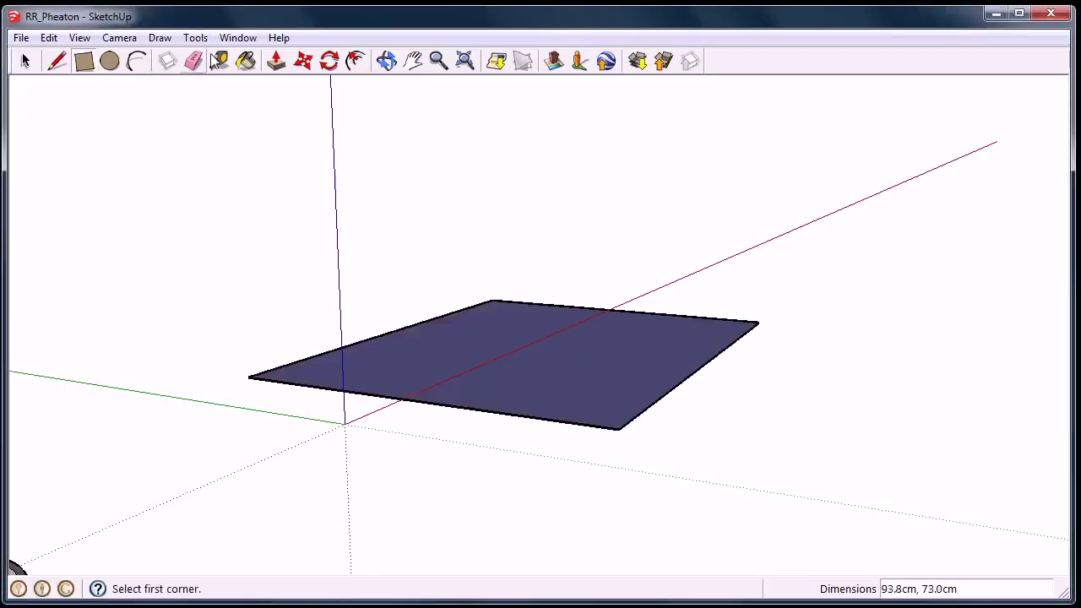
- Push/pull the rectangle up about 21.7 cm into a box, raise its top another 12.1 cm or so, and adjust its side faces
left_click(278, 65)
left_click_drag(533, 399, 541, 261)
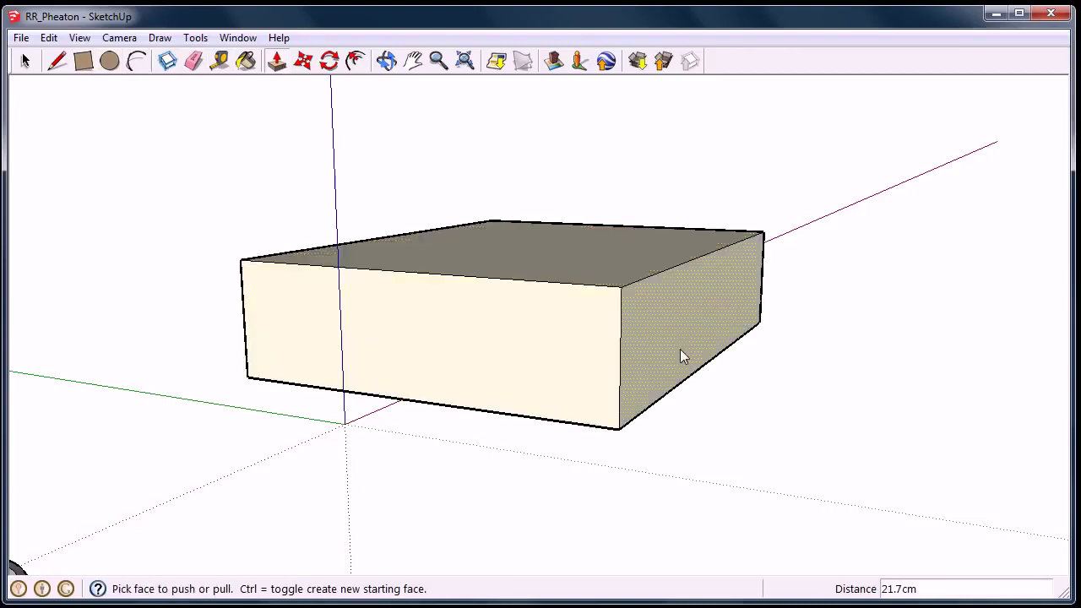
left_click_drag(487, 364, 395, 361)
left_click_drag(448, 245, 473, 169)
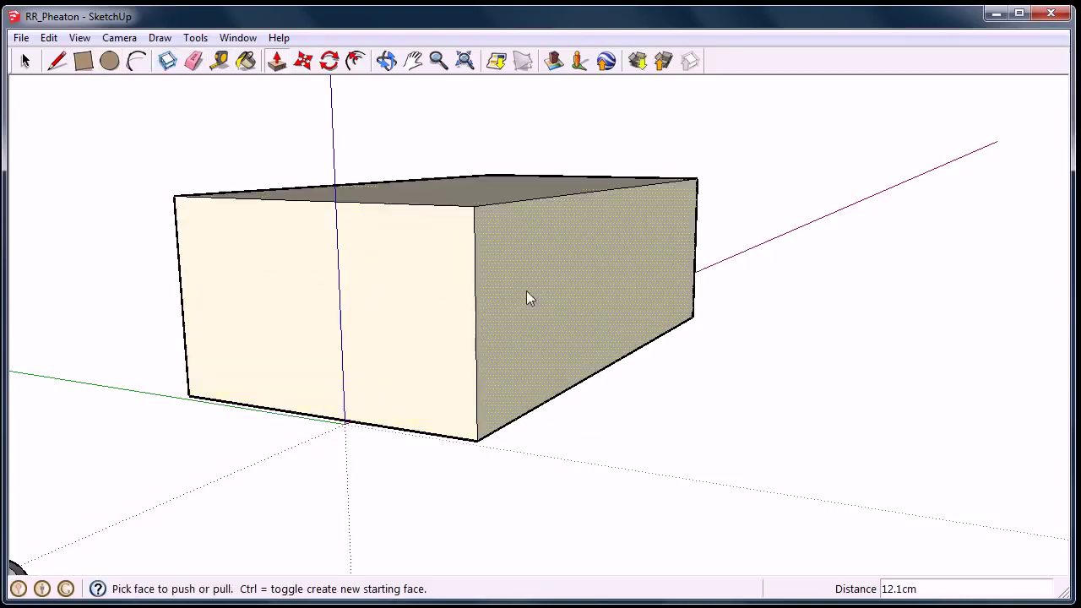
left_click_drag(529, 297, 583, 283)
- Draw a circle of about 13.8 cm radius near one end of the box's top face and pull it up about 15.6 cm
middle_click_drag(499, 234, 372, 337)
left_click(109, 61)
left_click(366, 208)
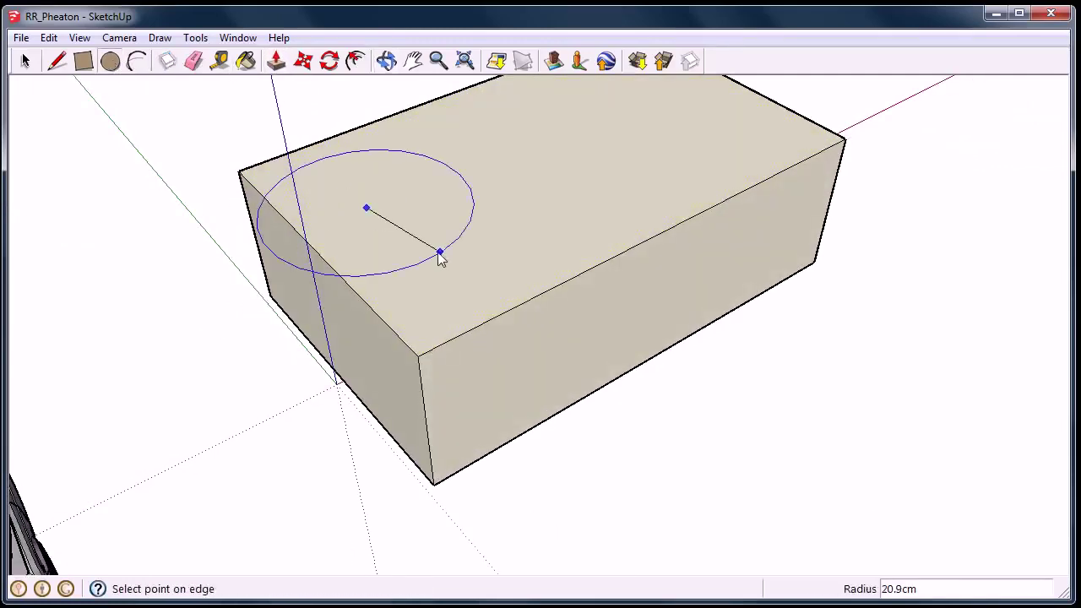
left_click(409, 242)
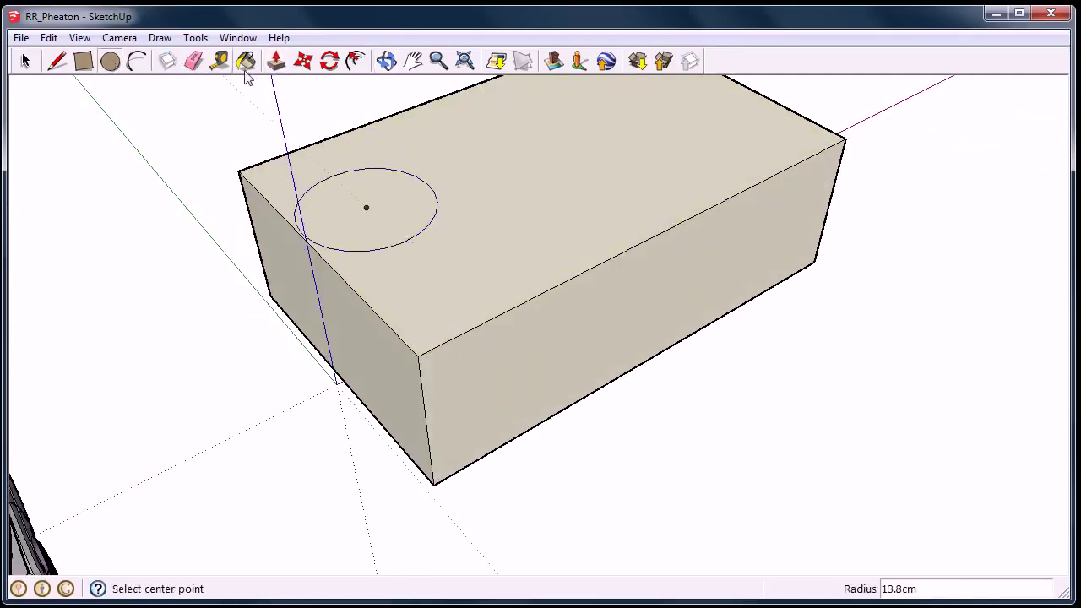
left_click(276, 61)
left_click_drag(364, 203, 346, 112)
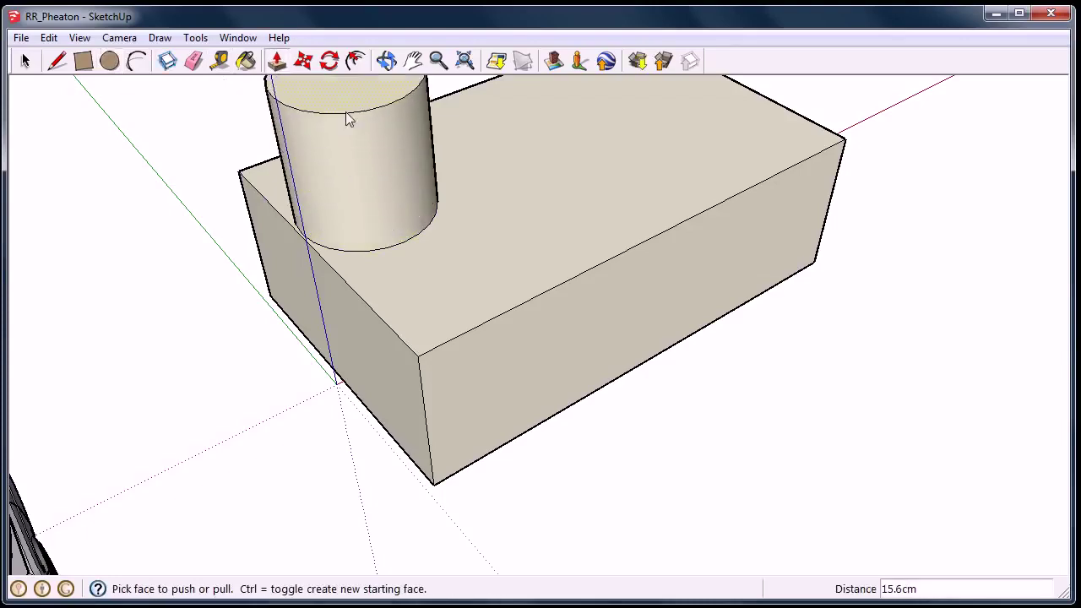
- View the car in front of the box and cylinder, and switch to the IllinoisStateCapitol model window
middle_click_drag(346, 111, 373, 358)
middle_click_drag(350, 415, 247, 409)
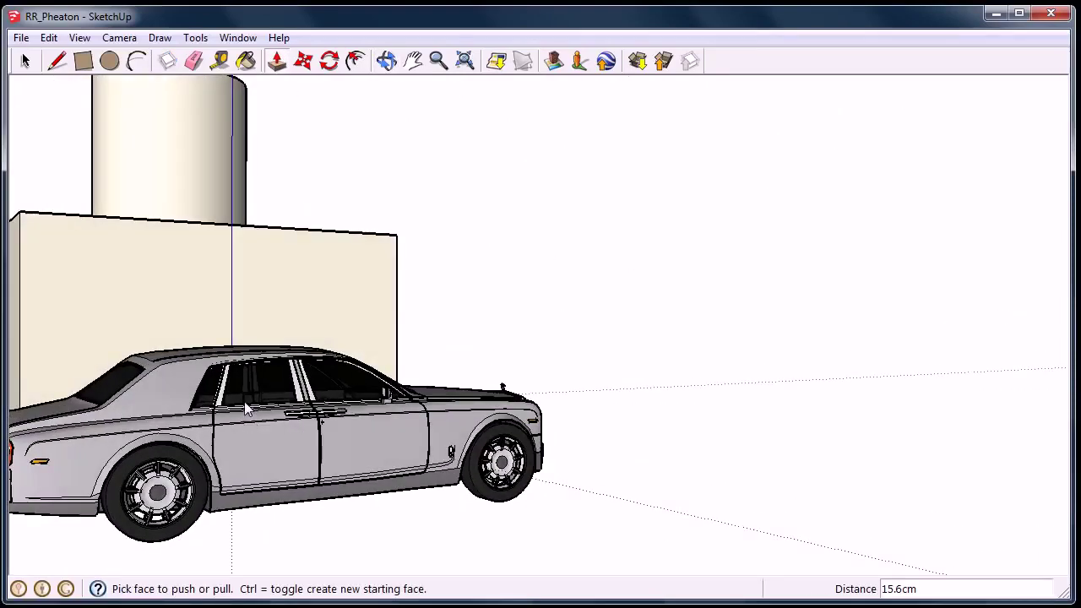
scroll(312, 352, "down", 3)
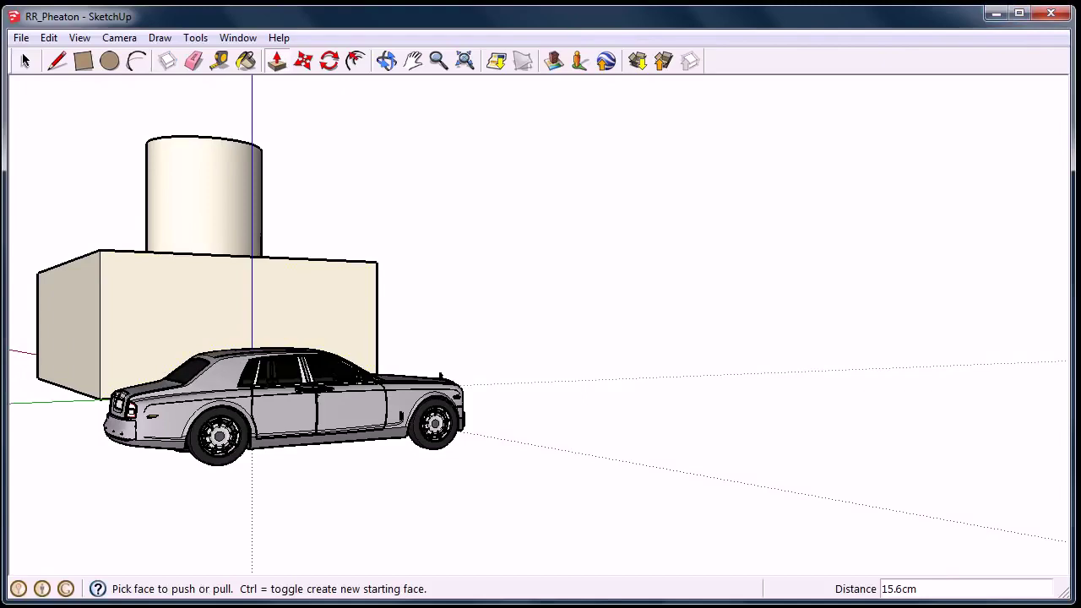
left_click(183, 594)
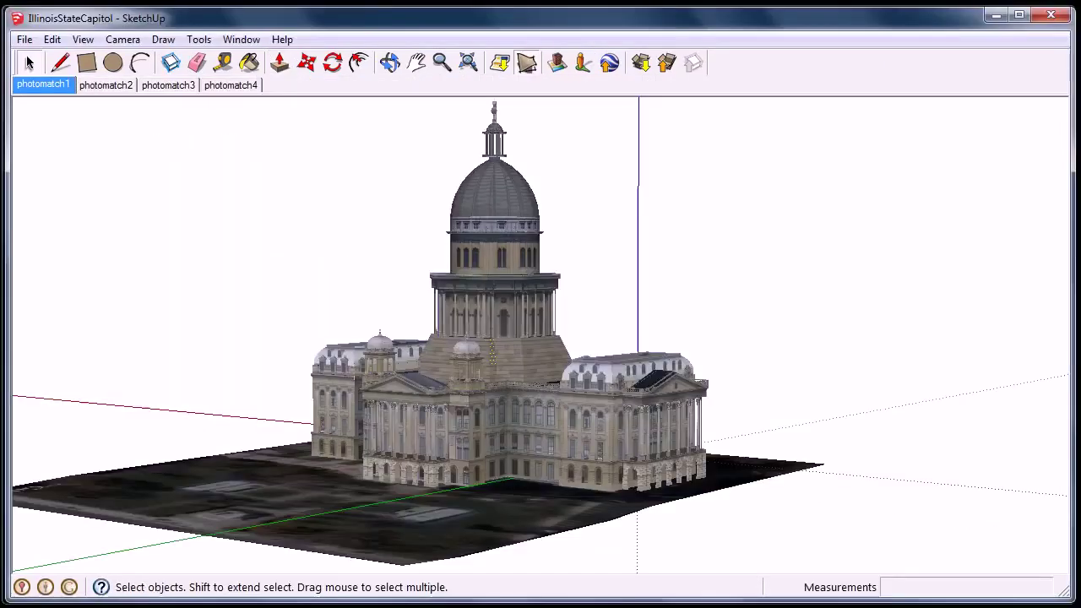
- Examine the Illinois State Capitol model from a higher angle, including a closer look at its dome and wings
middle_click_drag(474, 275, 485, 360)
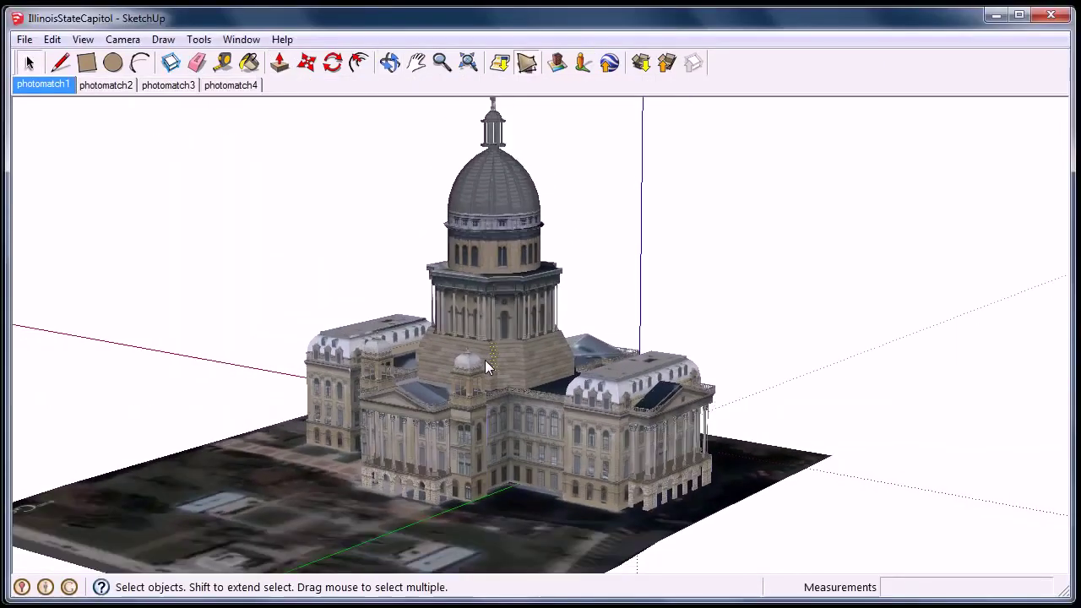
middle_click_drag(619, 346, 611, 402)
scroll(500, 347, "up", 3)
scroll(463, 353, "down", 3)
scroll(611, 402, "up", 3)
scroll(439, 375, "down", 4)
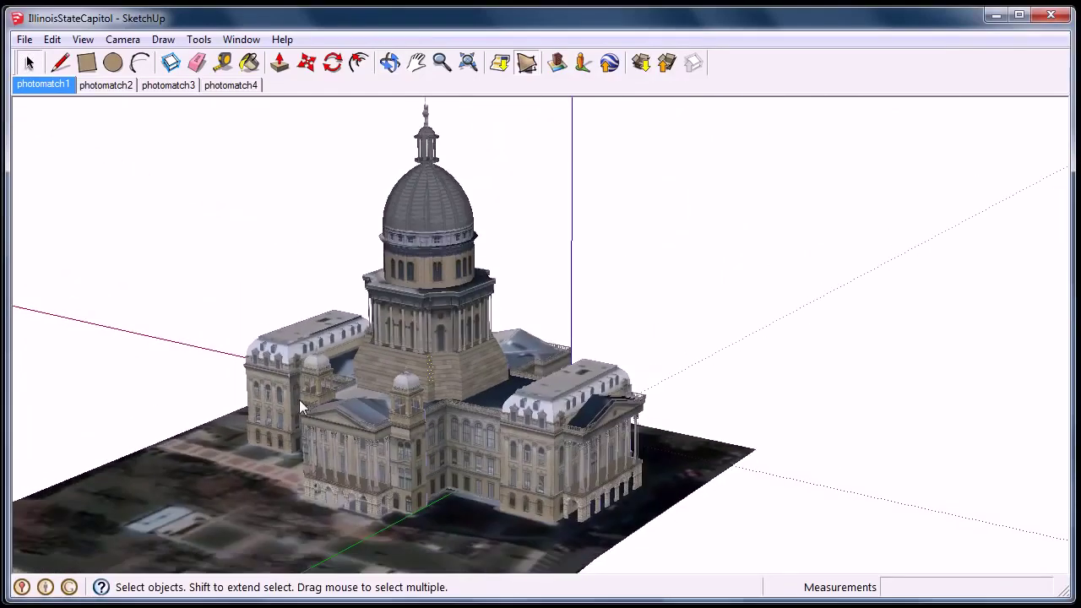
- View the photomatch2, photomatch3 and photomatch4 scenes of the Capitol, orbiting around the building from the photomatch3 view
left_click(99, 89)
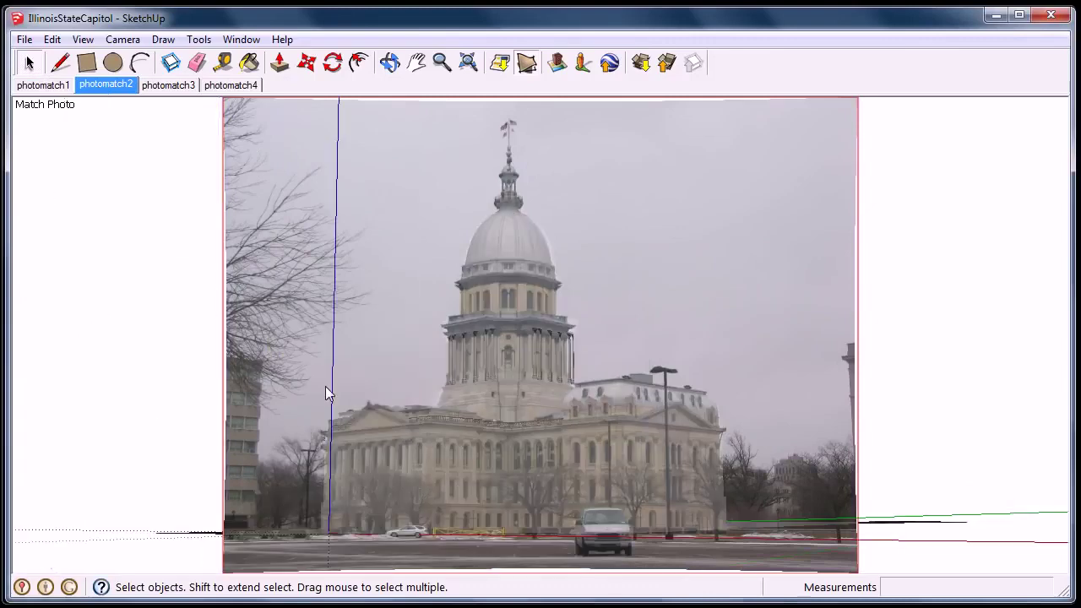
left_click(168, 85)
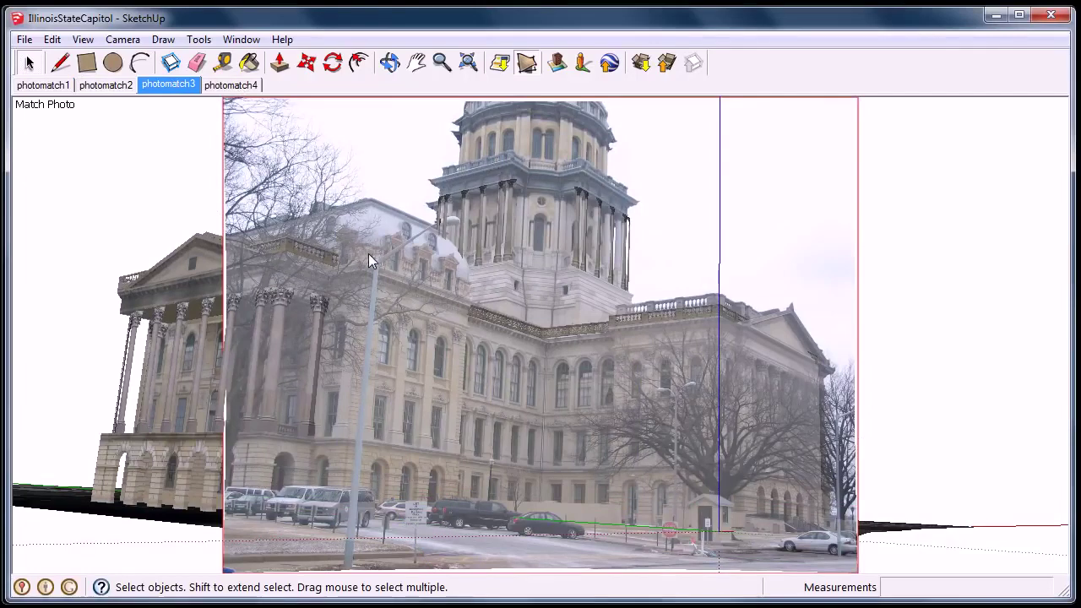
key("o")
left_click_drag(294, 263, 709, 261)
key("space")
left_click(242, 88)
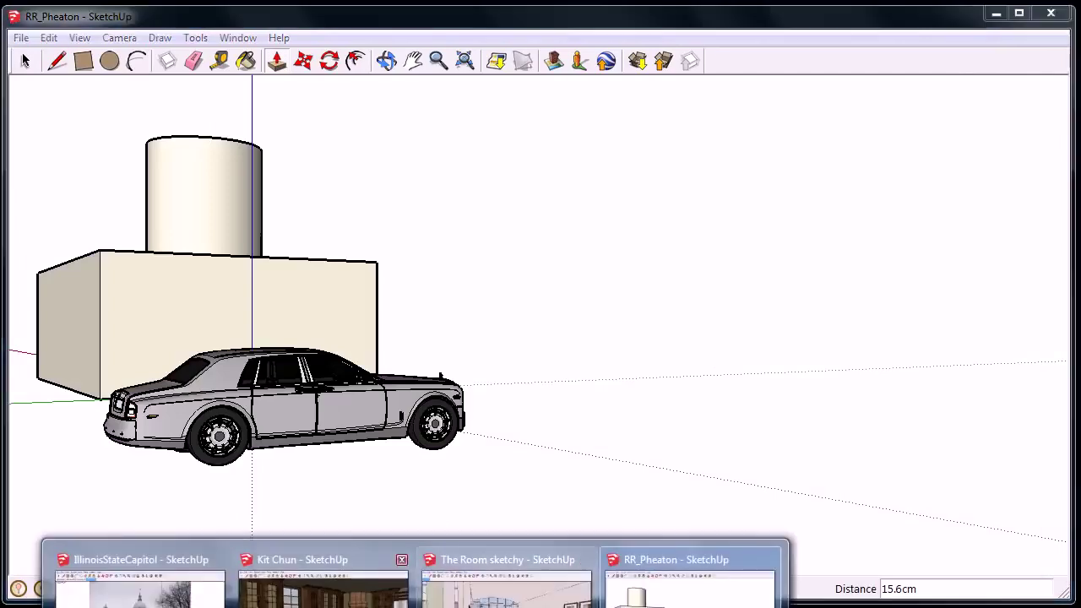
- Switch to the Kit Chun window to look around the kitchen, and to The Room sketchy window to walk through the bedroom-office interior
left_click(321, 583)
left_click_drag(359, 327, 517, 435)
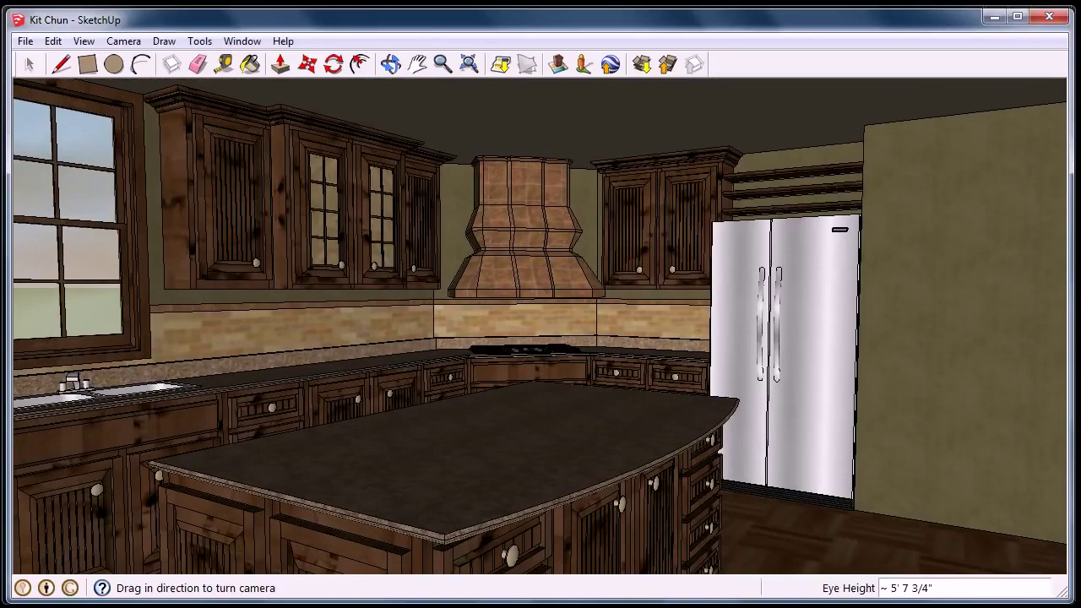
left_click(497, 575)
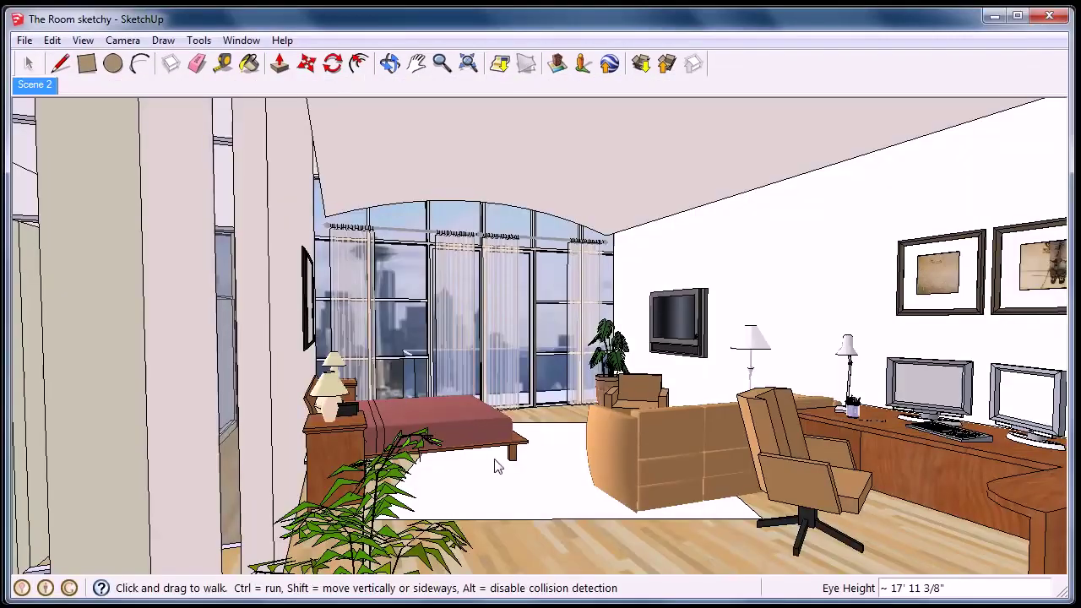
mouse_move(494, 458)
left_mouse_down()
mouse_move(494, 531)
mouse_move(498, 397)
mouse_move(580, 459)
mouse_move(742, 479)
mouse_move(731, 478)
left_mouse_up()
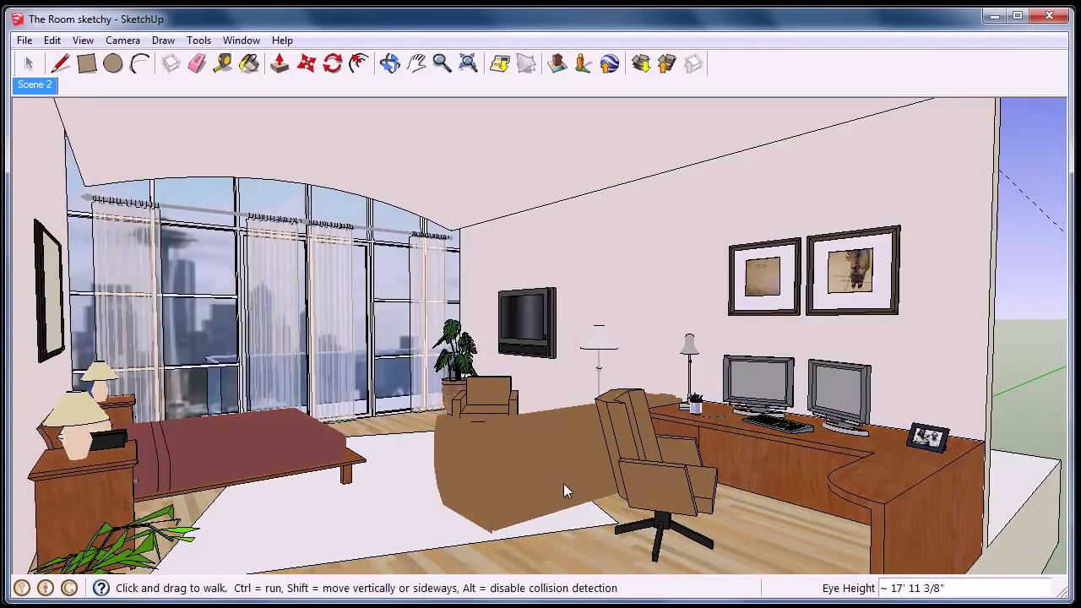
left_click_drag(457, 435, 303, 436)
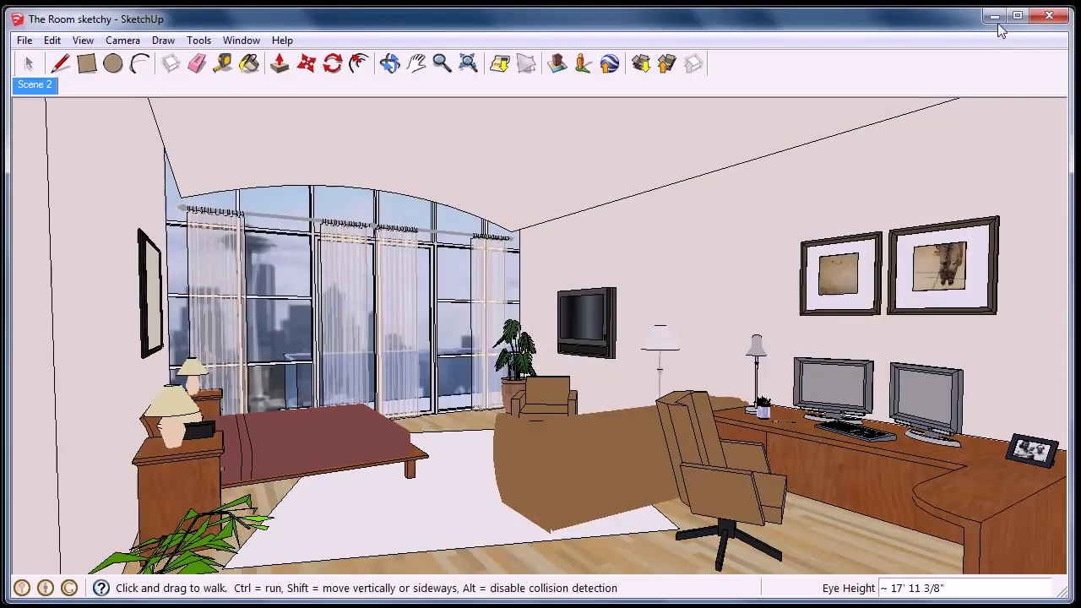